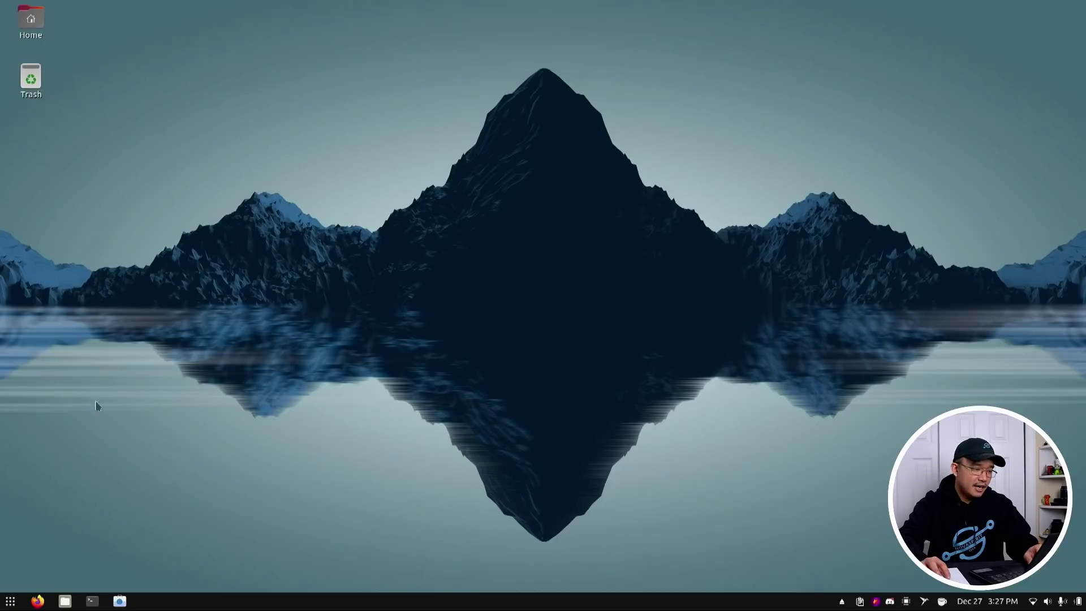
- Launch the Extensions app by searching 'ex' from the Activities overview
left_click(8, 602)
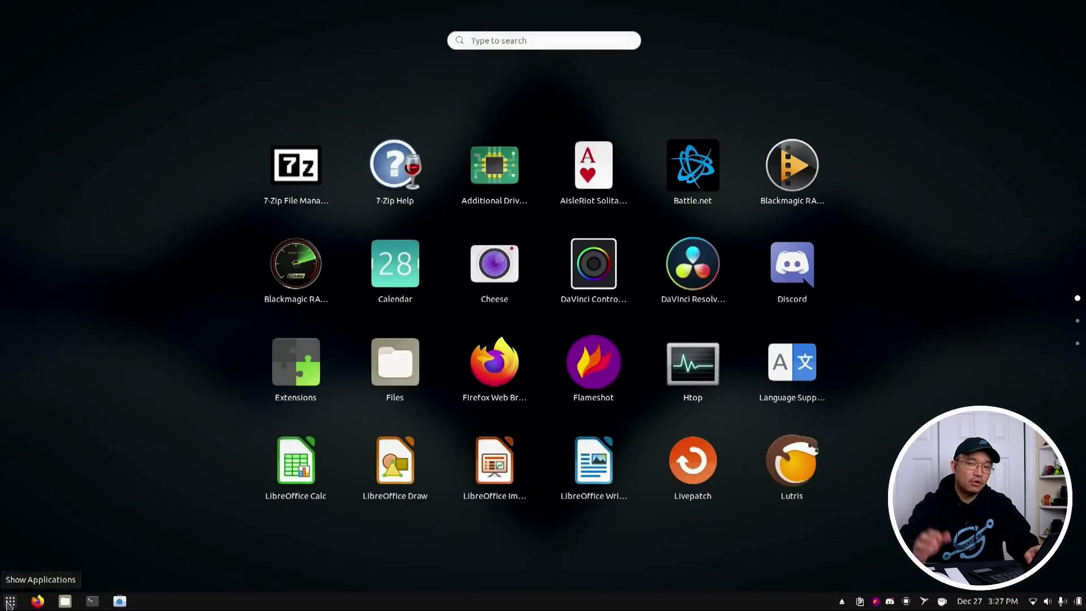
left_click(8, 602)
key("super")
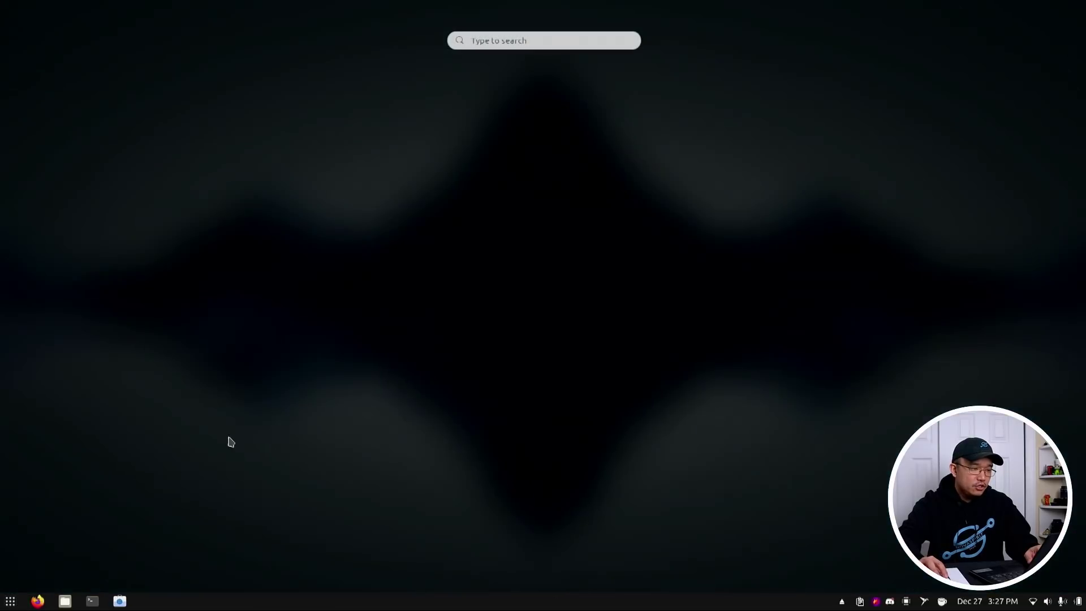
key("super")
type("ex")
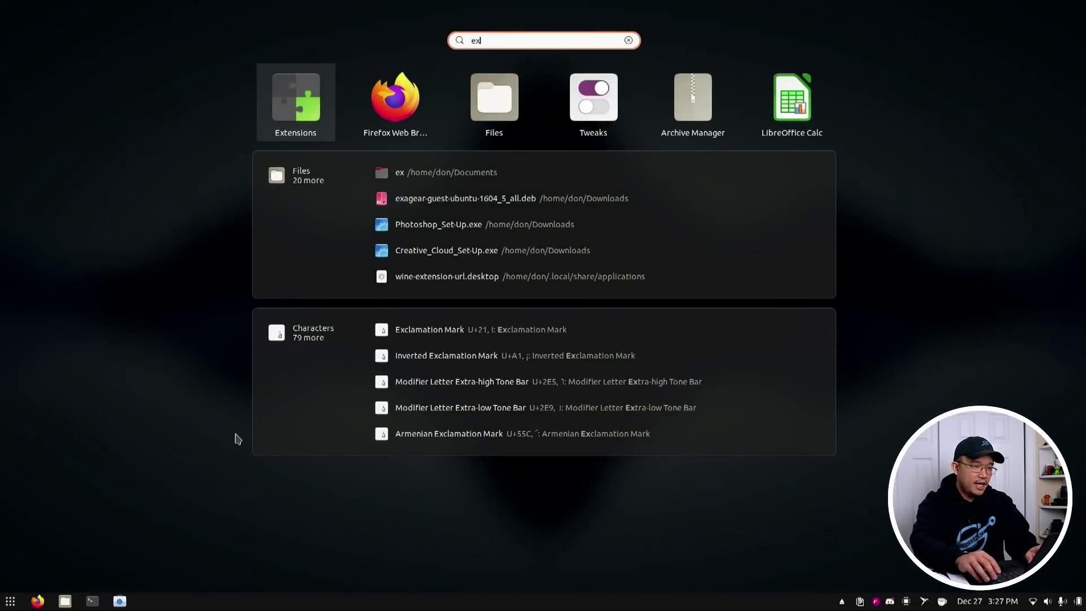
key("Return")
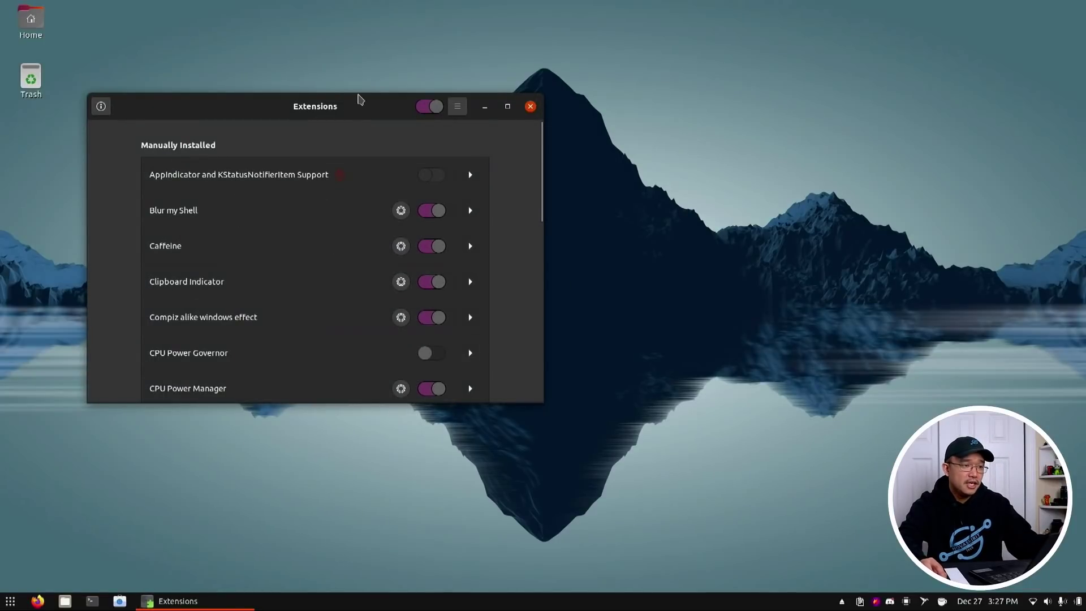
- Enlarge the Extensions window and switch Blur my Shell off
left_click_drag(356, 93, 356, 20)
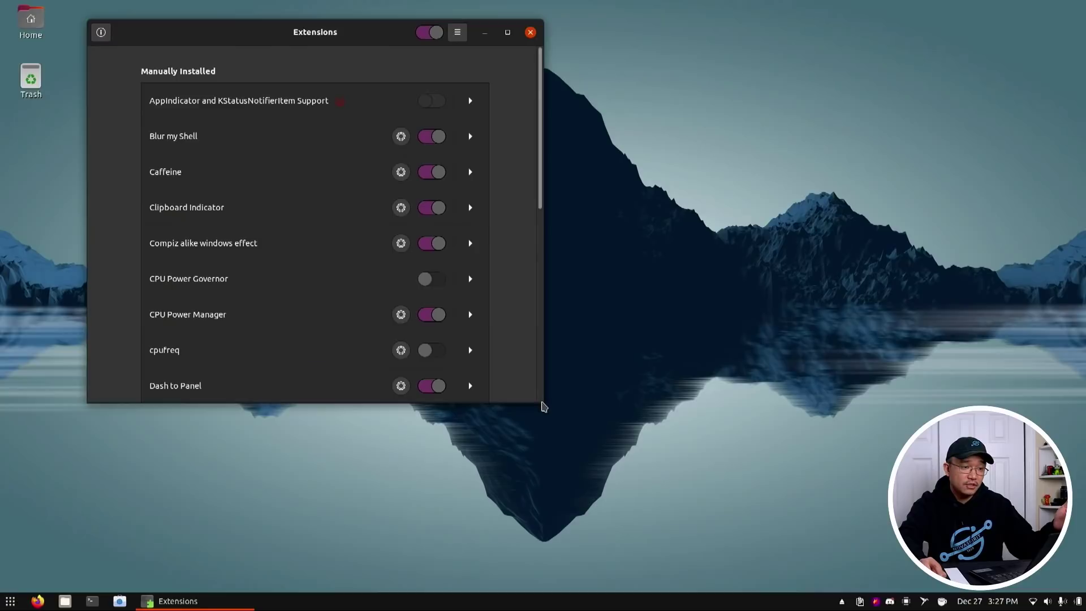
left_click_drag(543, 406, 593, 573)
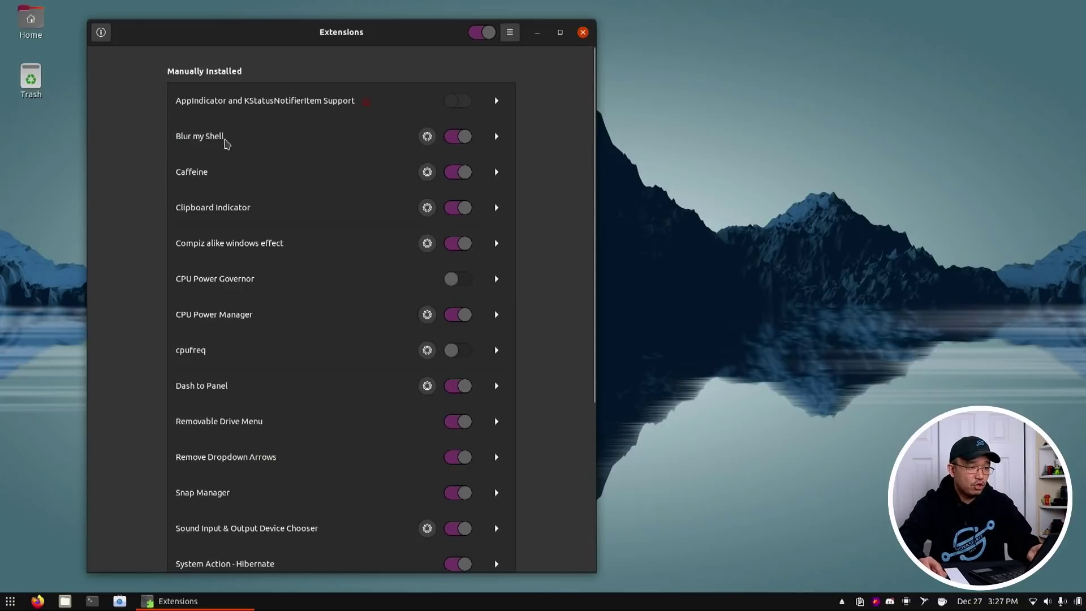
left_click(458, 137)
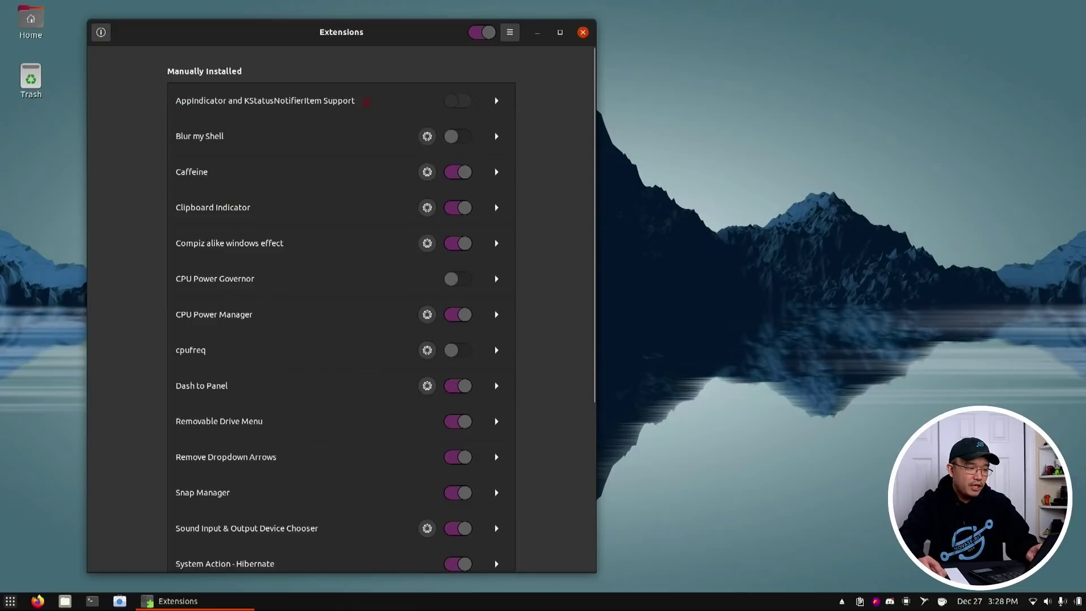
- View the app grid without blur, then reopen it showing the blurred wallpaper
left_click(10, 601)
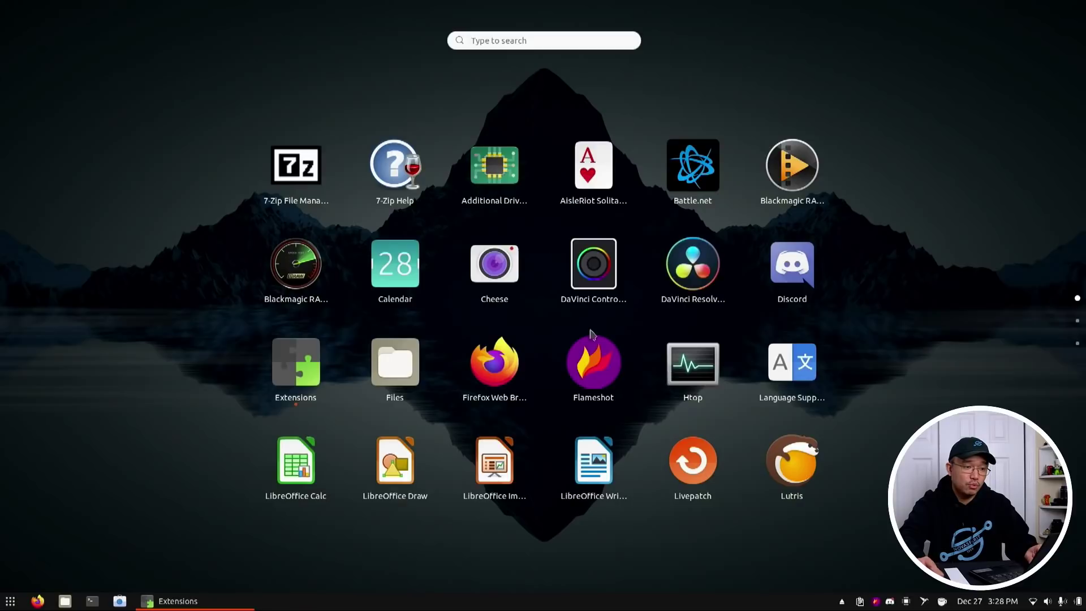
key("super")
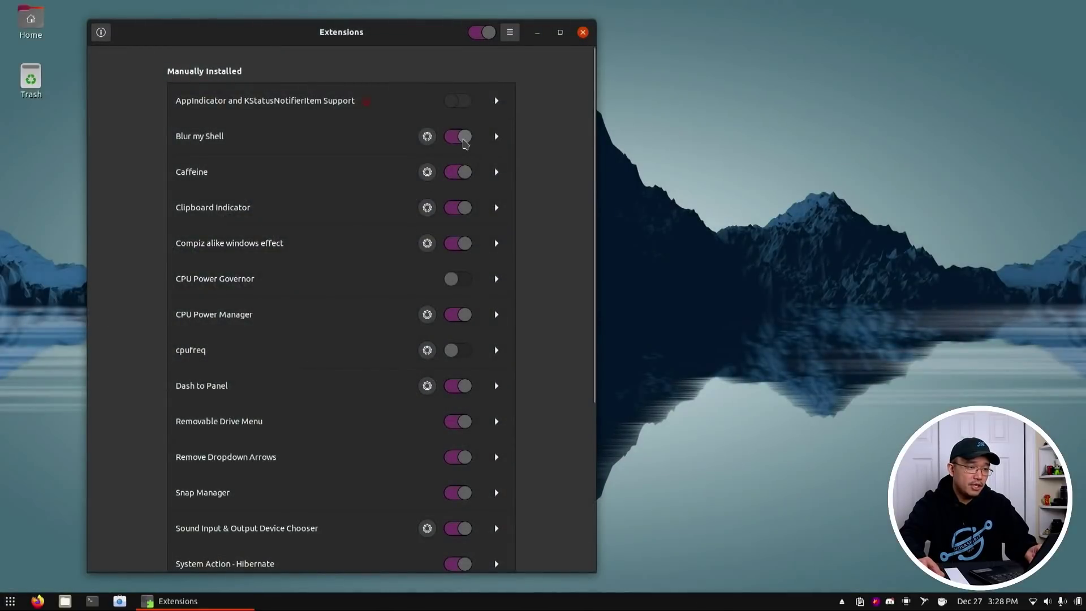
left_click(10, 601)
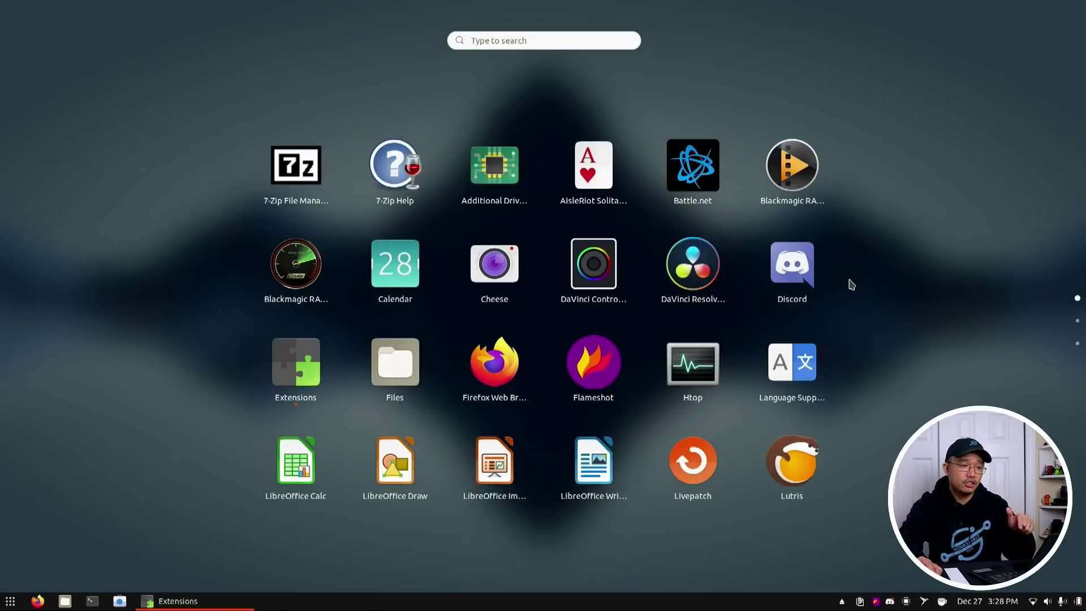
- Inspect DaVinci Resolve's right-click launch options in the app grid, then leave the grid
left_click(10, 602)
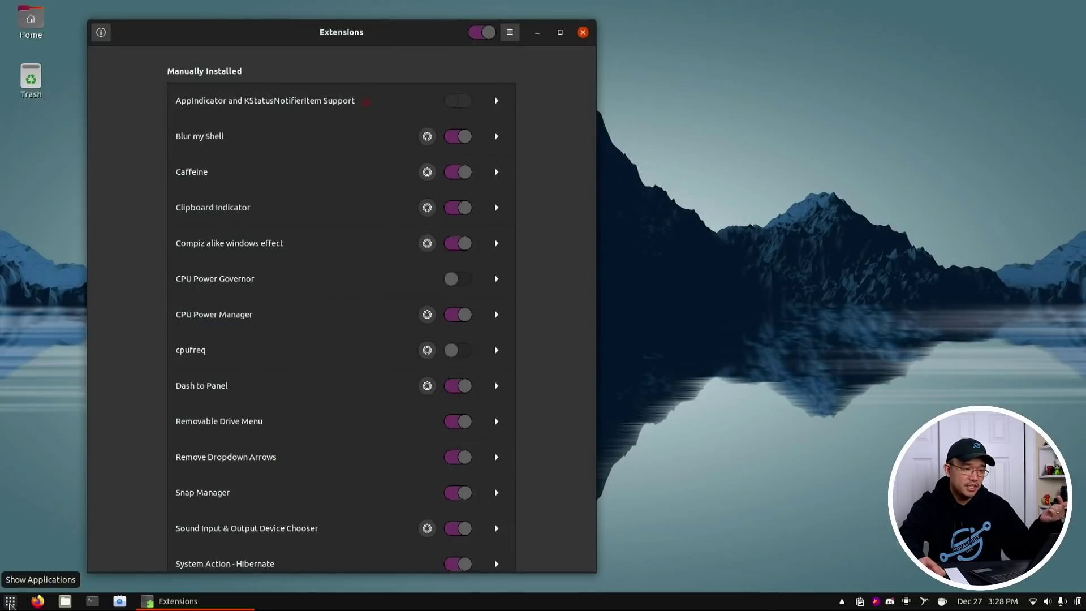
left_click(10, 602)
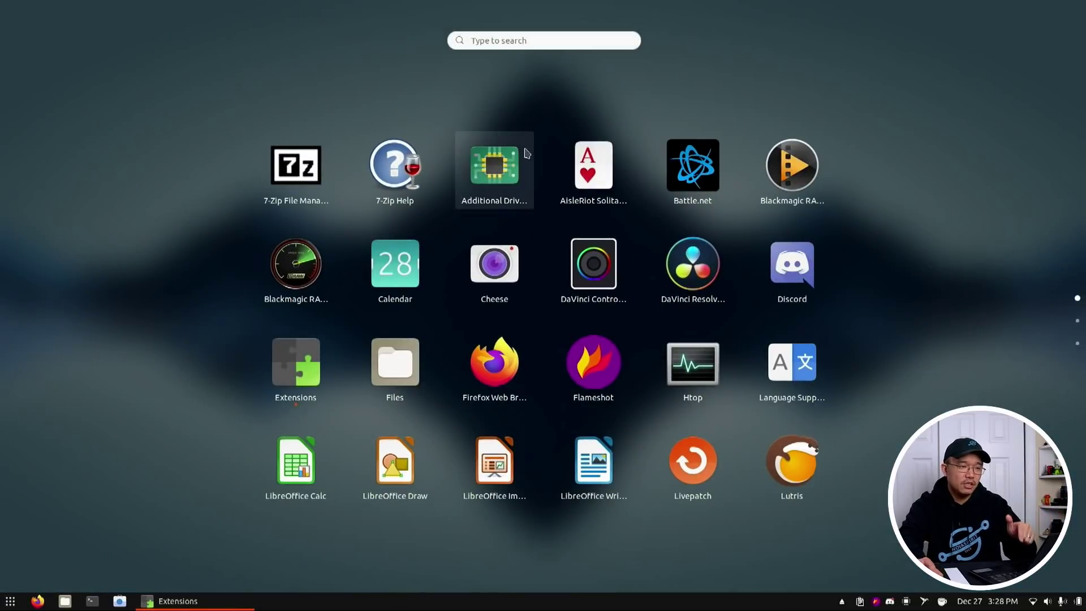
right_click(699, 265)
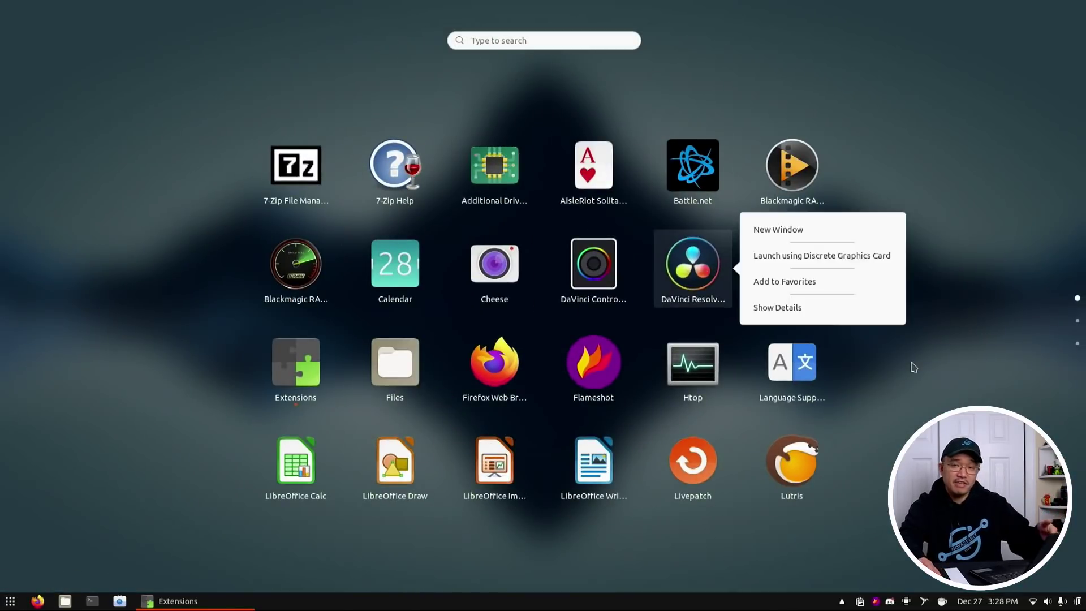
left_click(892, 401)
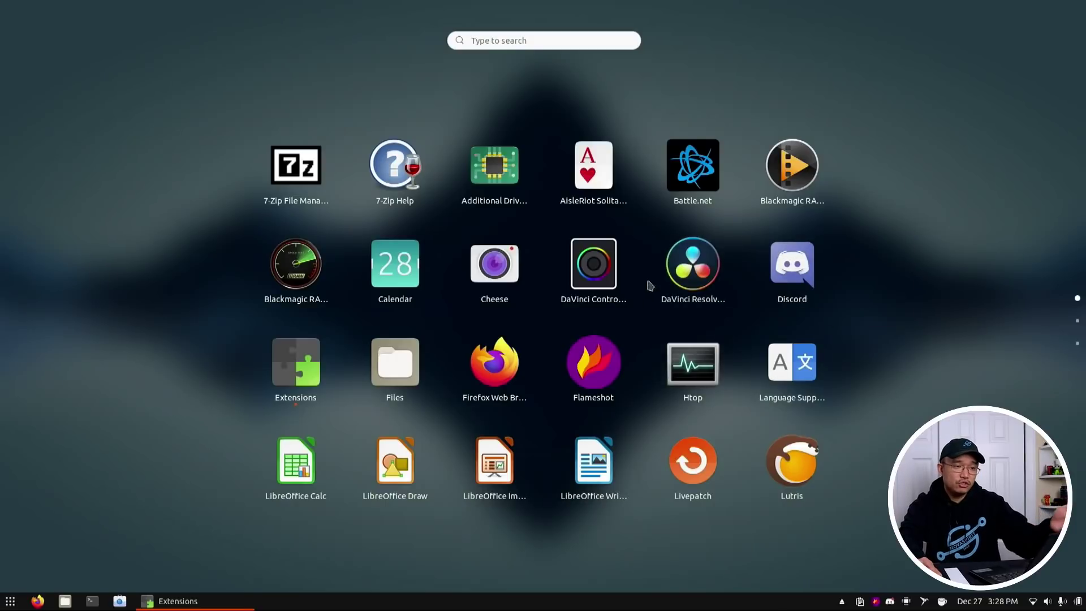
right_click(699, 274)
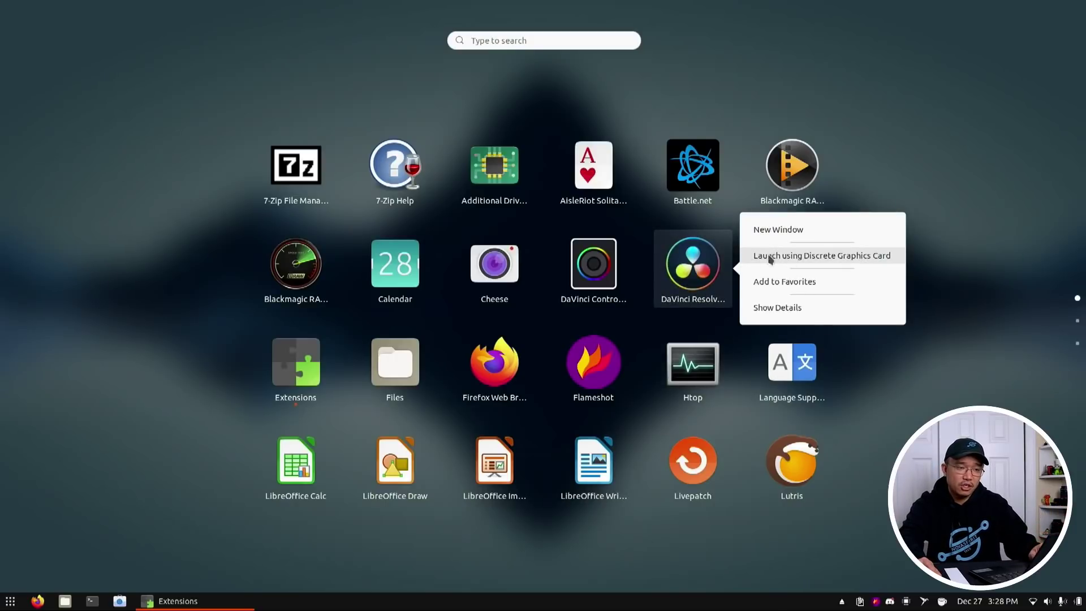
left_click(846, 433)
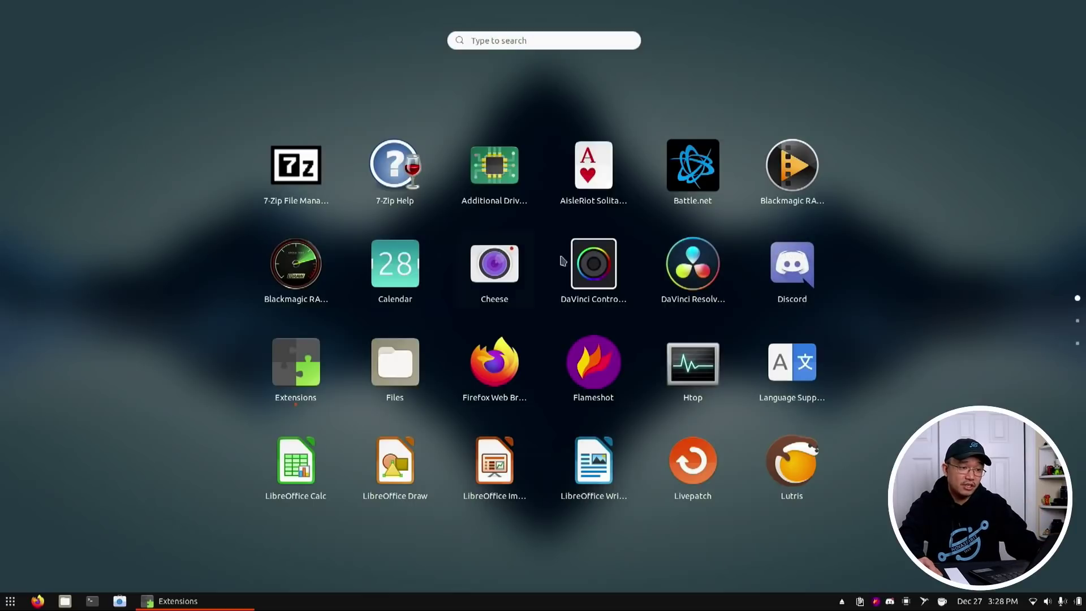
key("Escape")
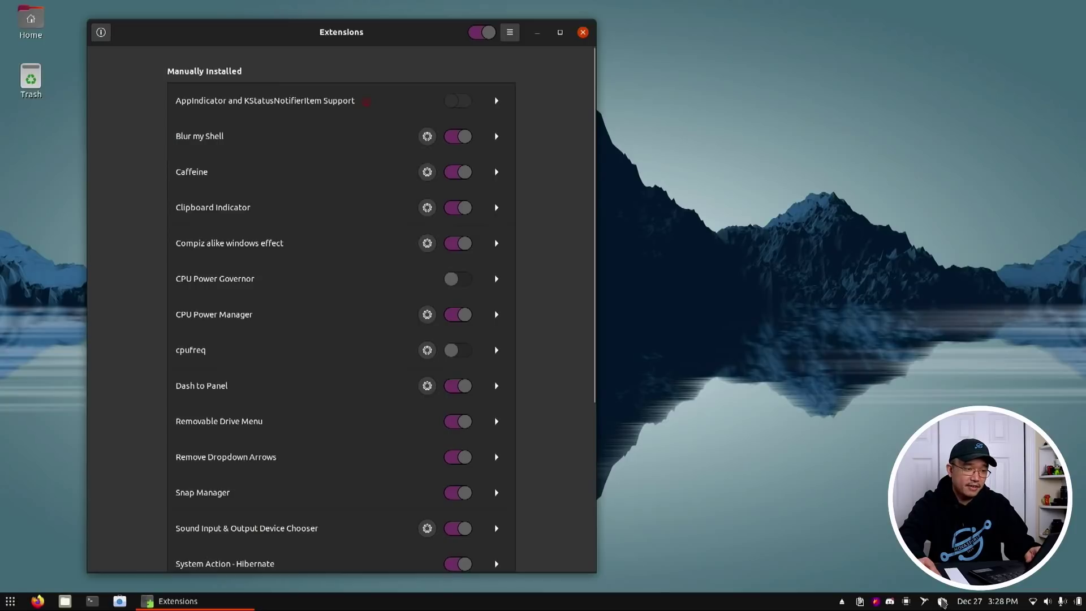
- Review Caffeine's settings window, then activate Caffeine from the top panel to disable auto suspend
left_click(428, 172)
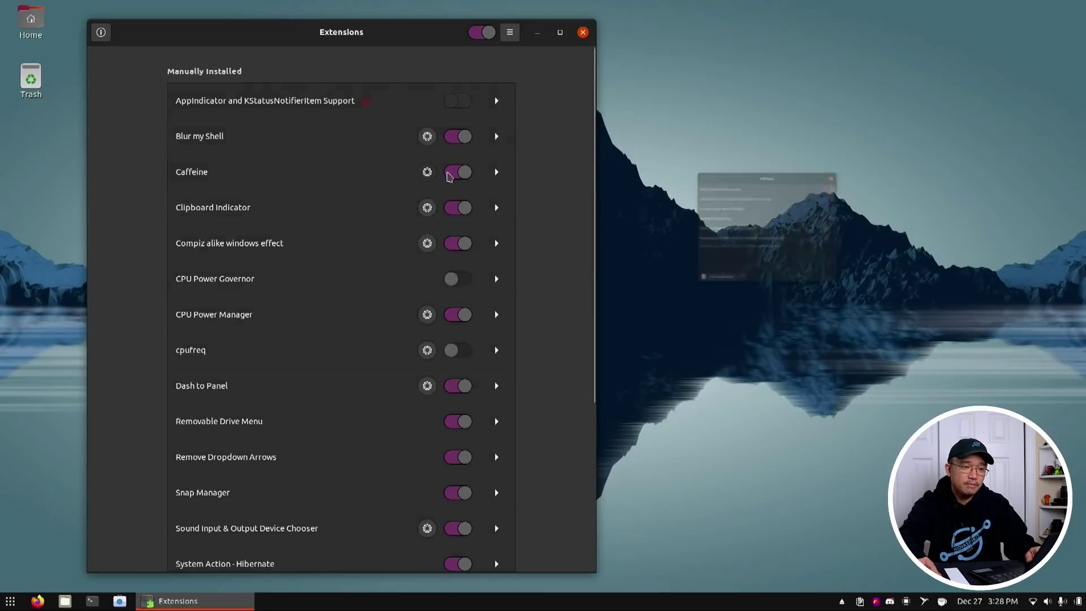
left_click_drag(792, 32, 802, 59)
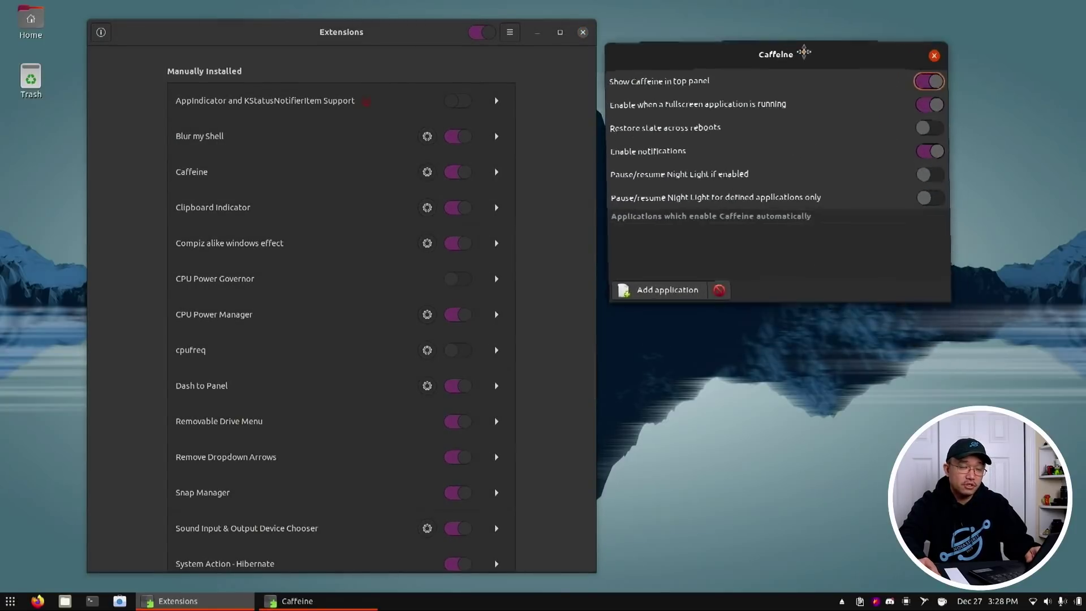
left_click(936, 54)
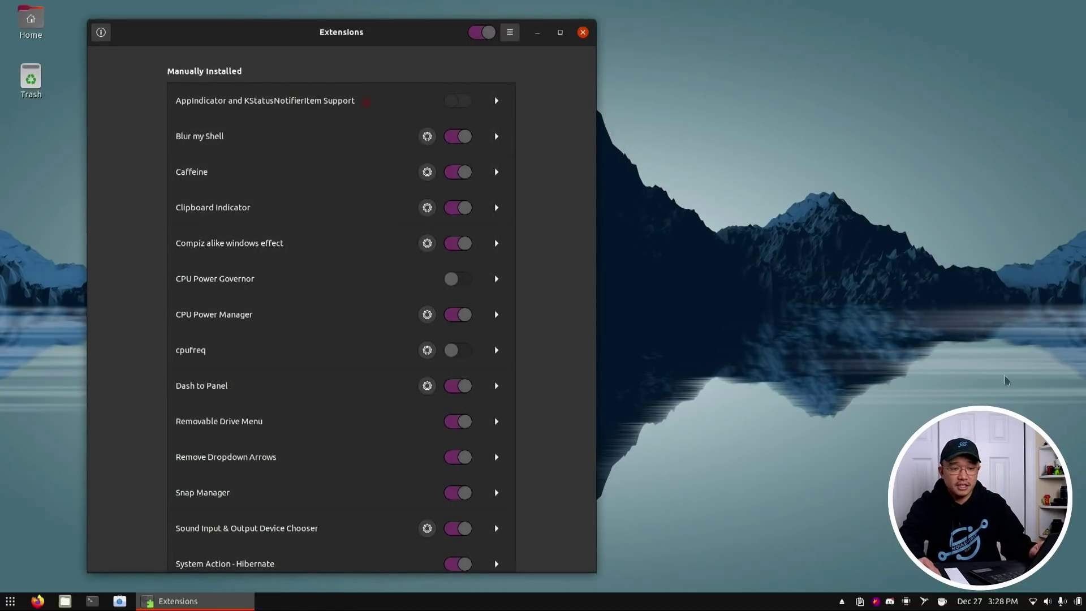
left_click(942, 603)
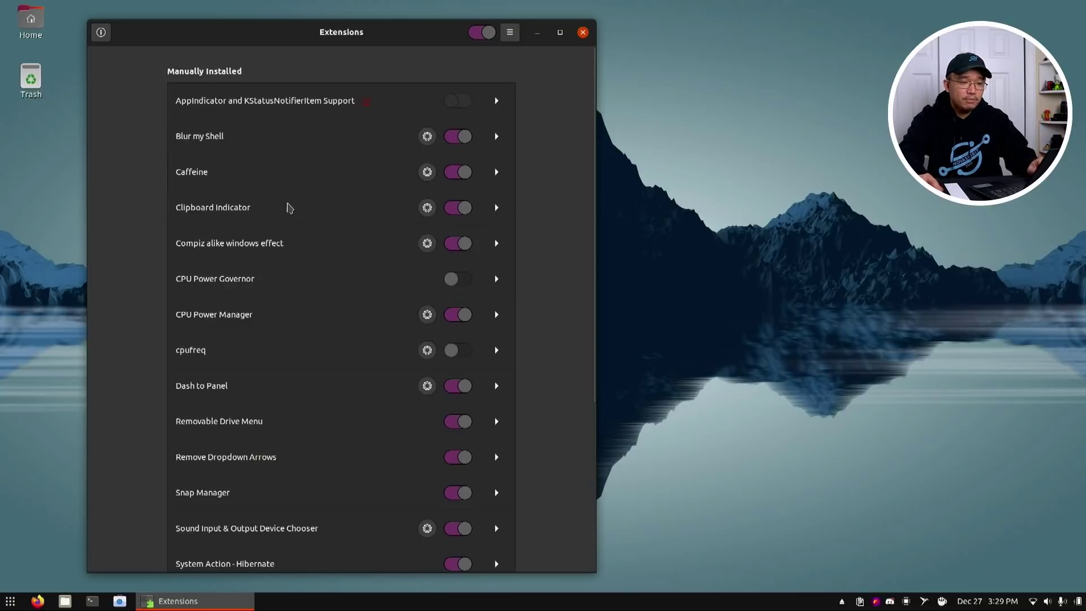
left_click(864, 607)
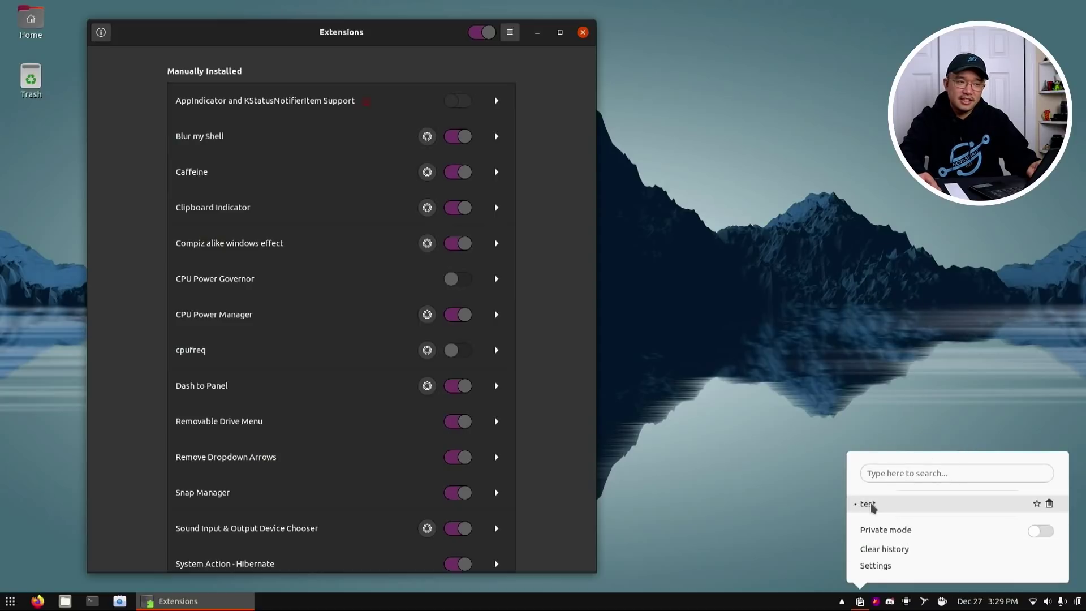
left_click(838, 360)
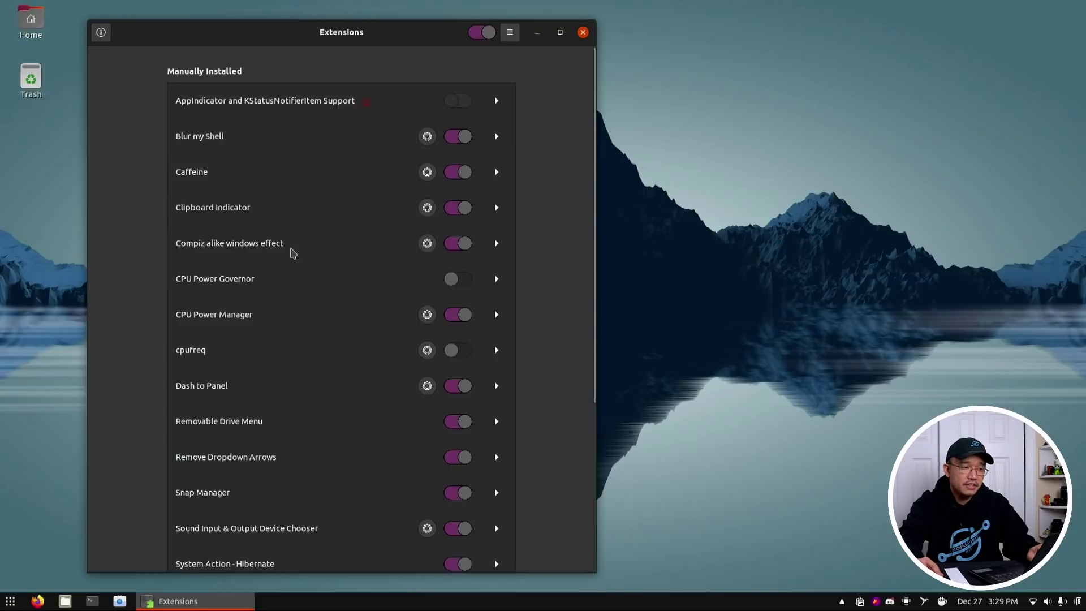
left_click_drag(387, 32, 577, 63)
left_click_drag(276, 54, 344, 155)
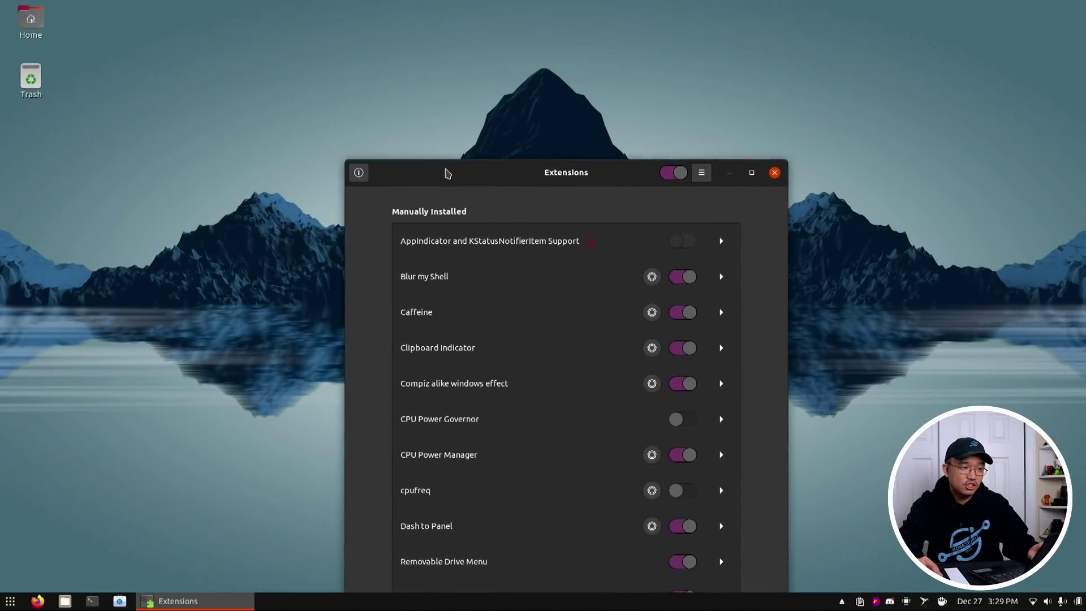
left_click_drag(449, 170, 230, 102)
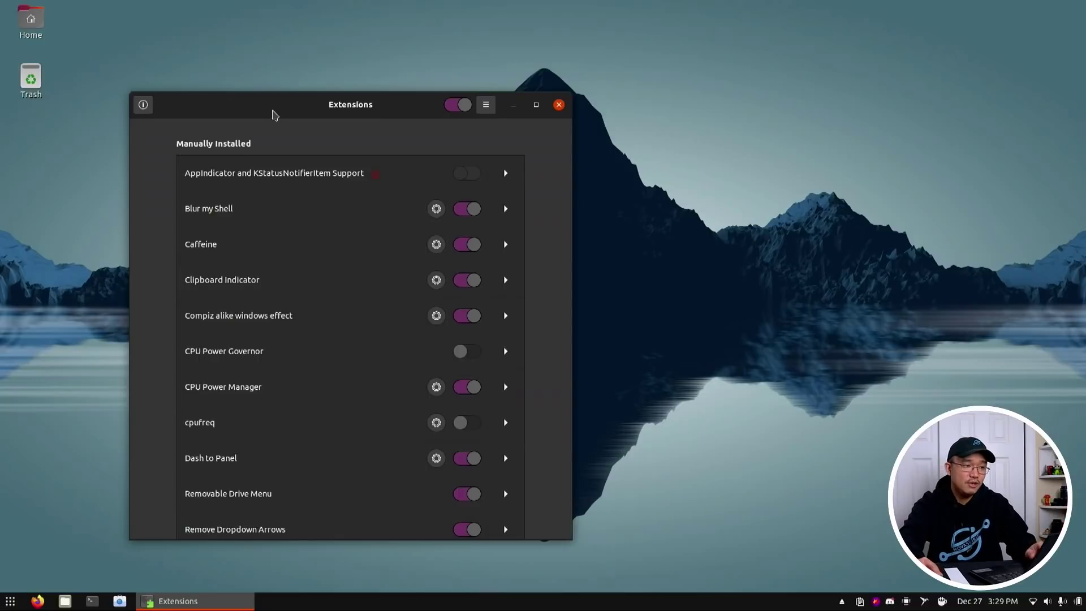
left_click_drag(266, 111, 209, 92)
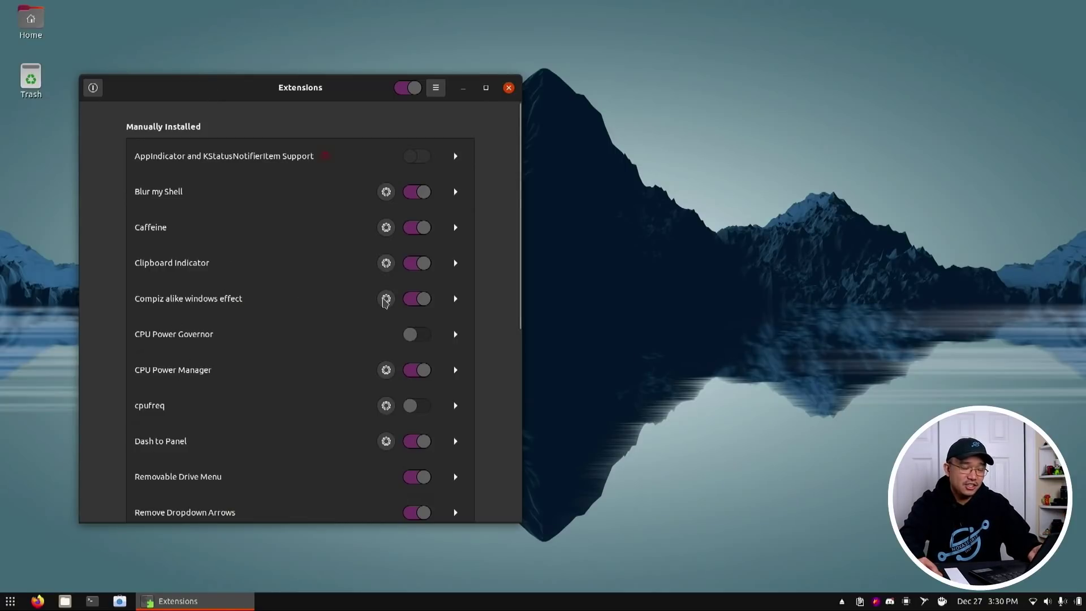
left_click(386, 298)
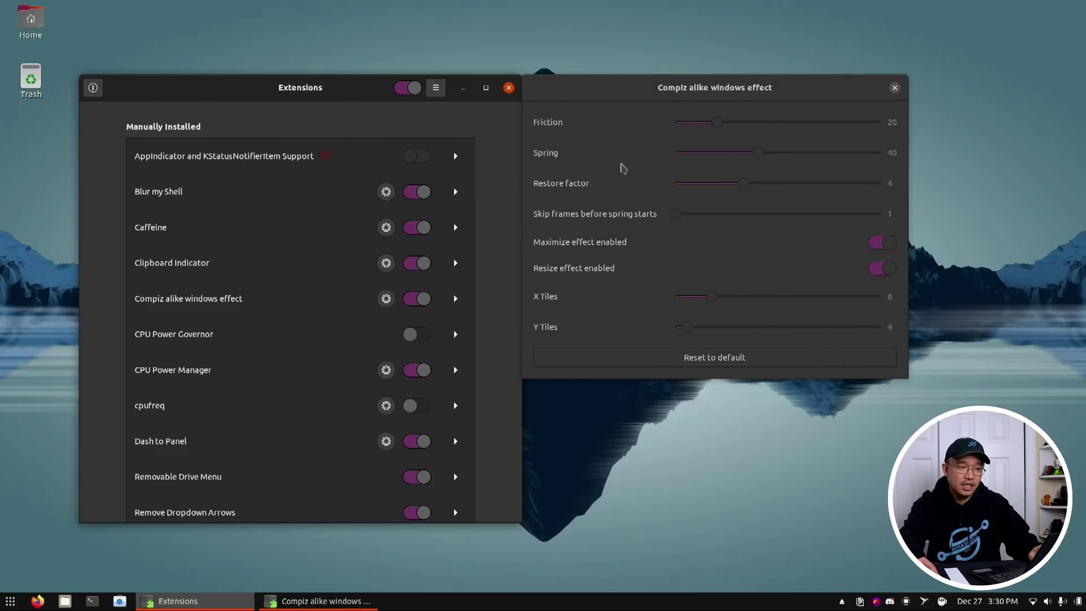
left_click(896, 89)
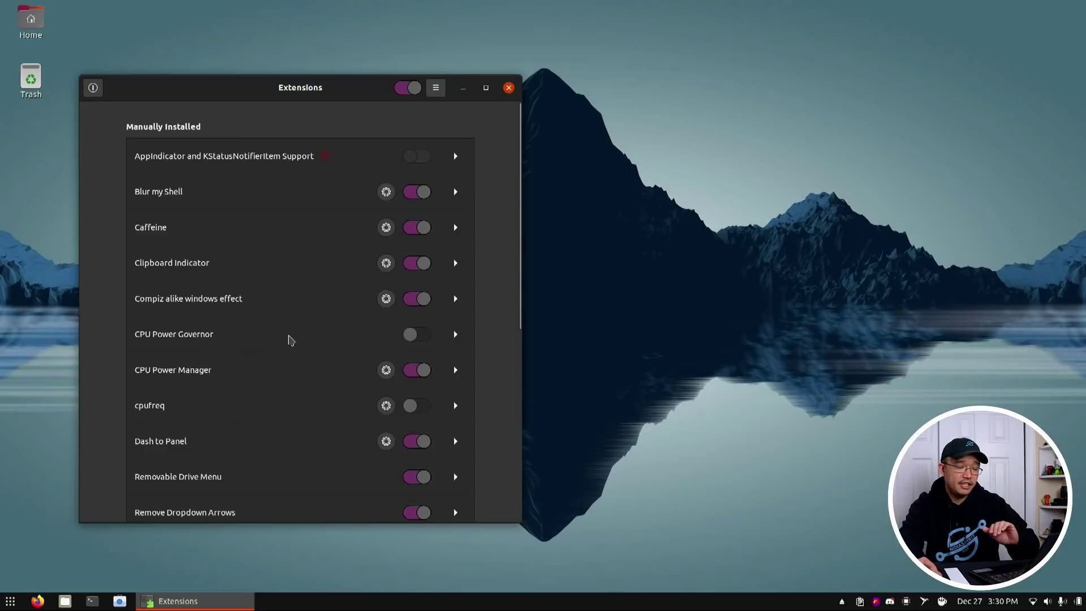
- Peek at CPU Power Governor's details, then pick the Quiet profile from the CPU panel popup
left_click(456, 334)
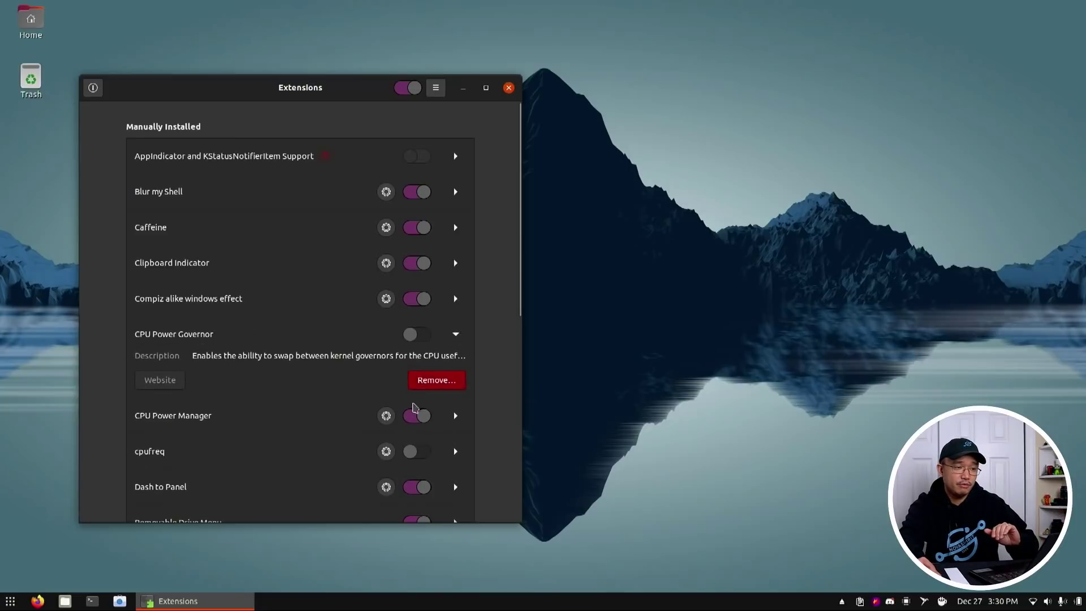
left_click(461, 337)
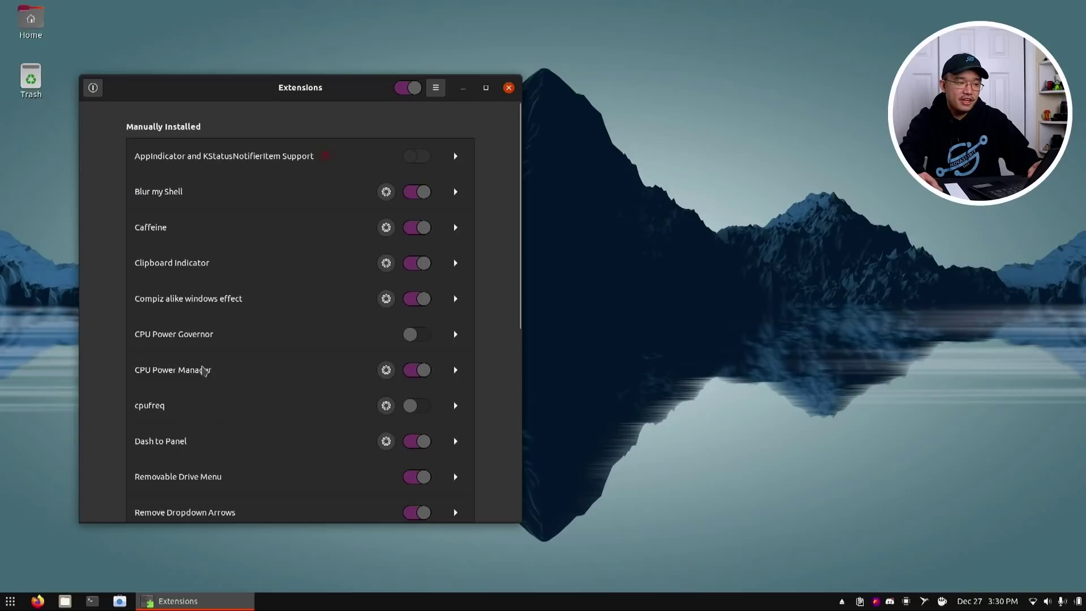
left_click(907, 601)
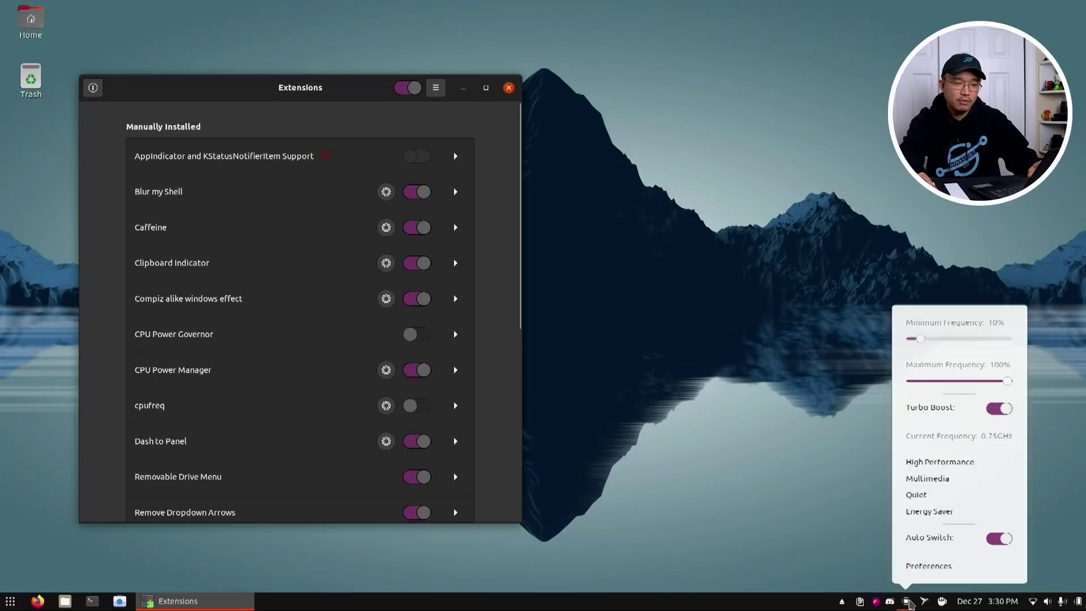
left_click(956, 493)
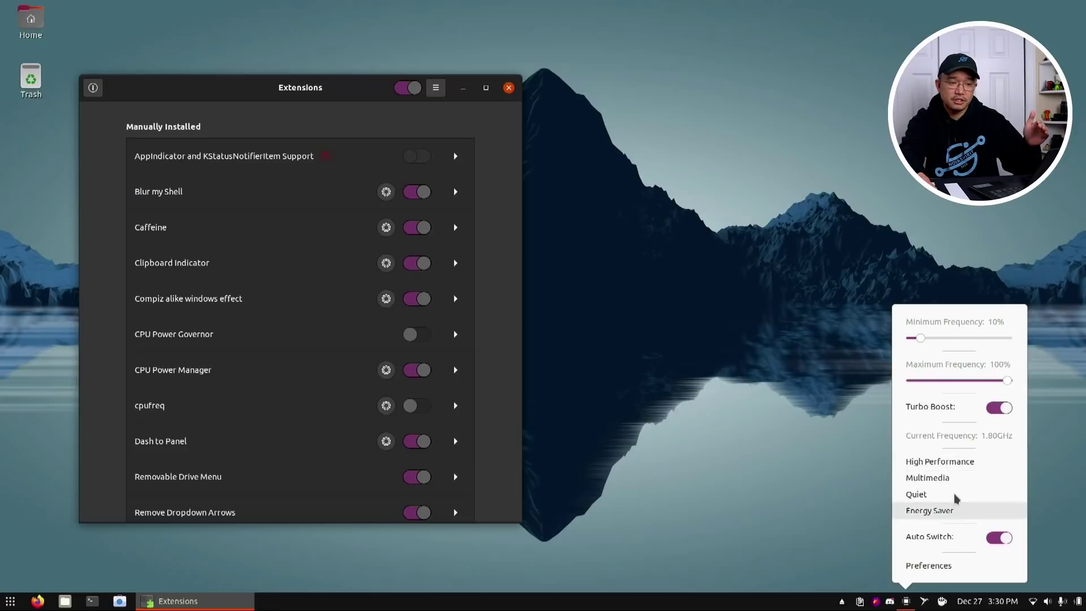
left_click(906, 602)
left_click(906, 601)
left_click(906, 602)
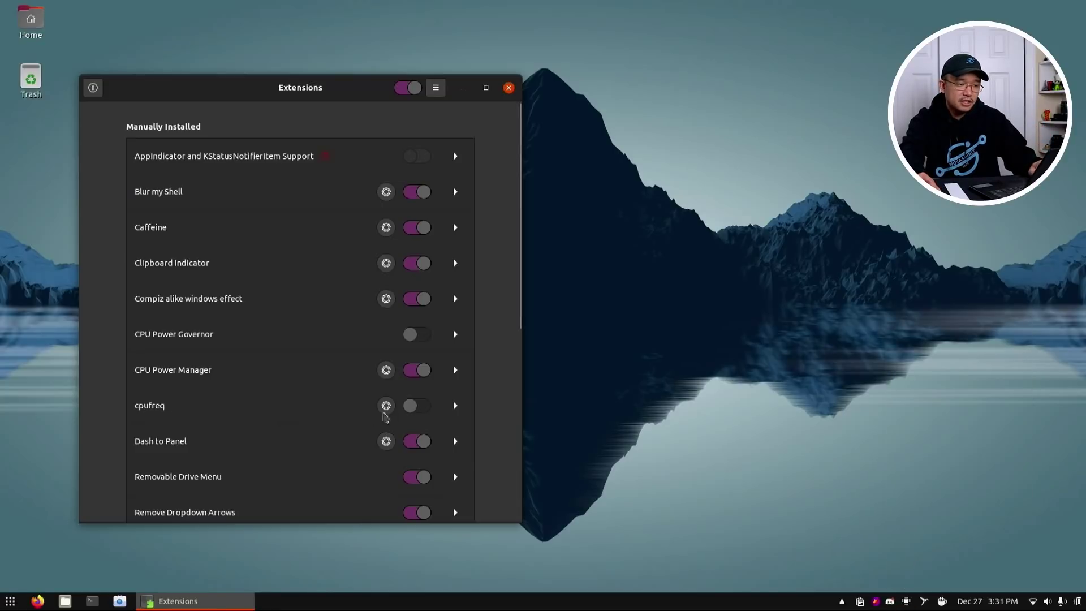
left_click(419, 406)
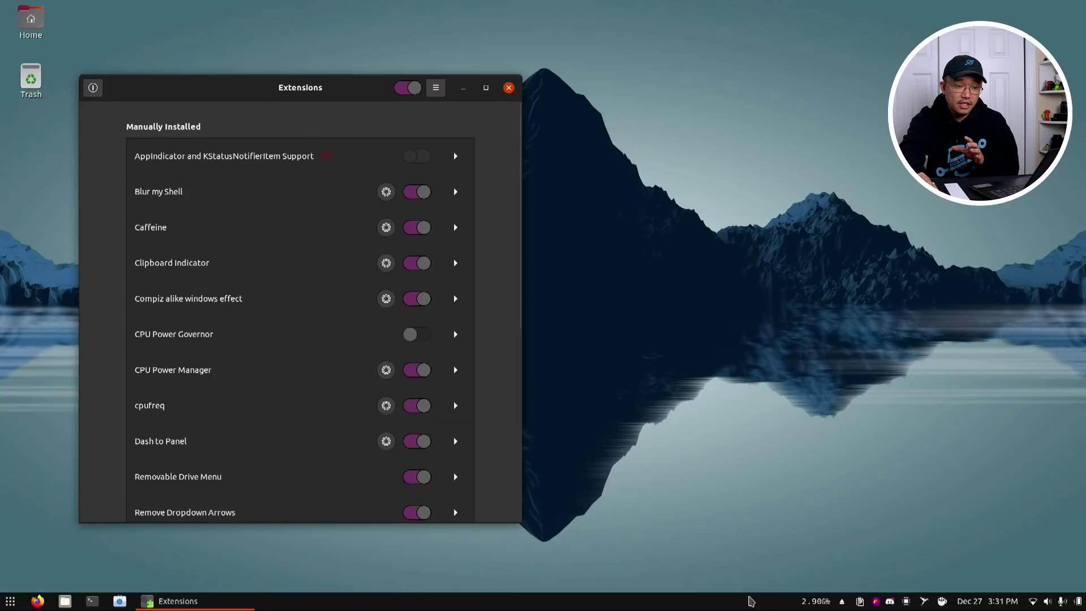
left_click(815, 602)
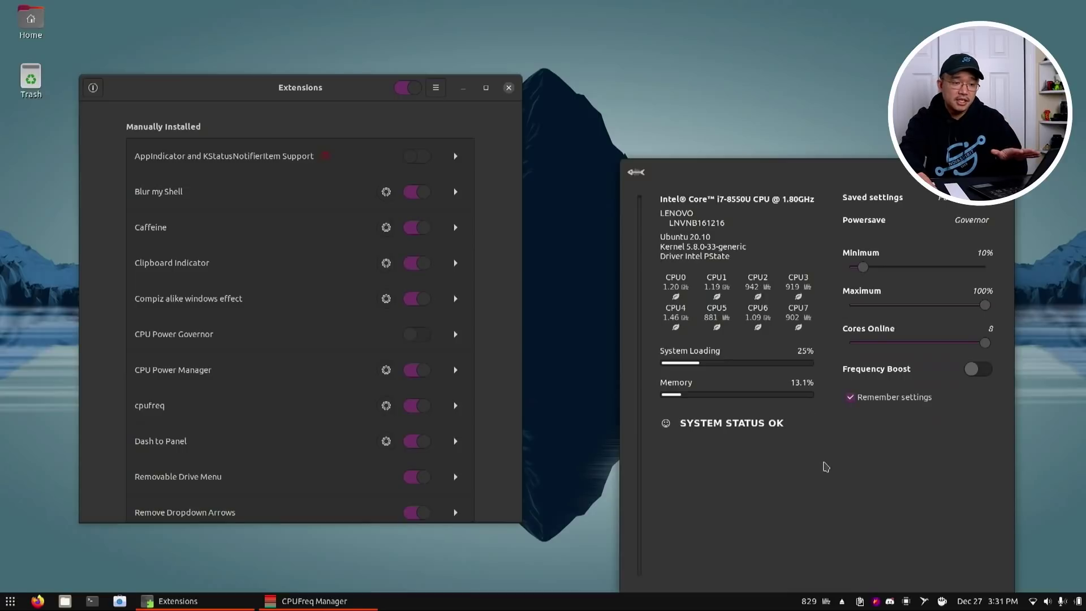
left_click(815, 603)
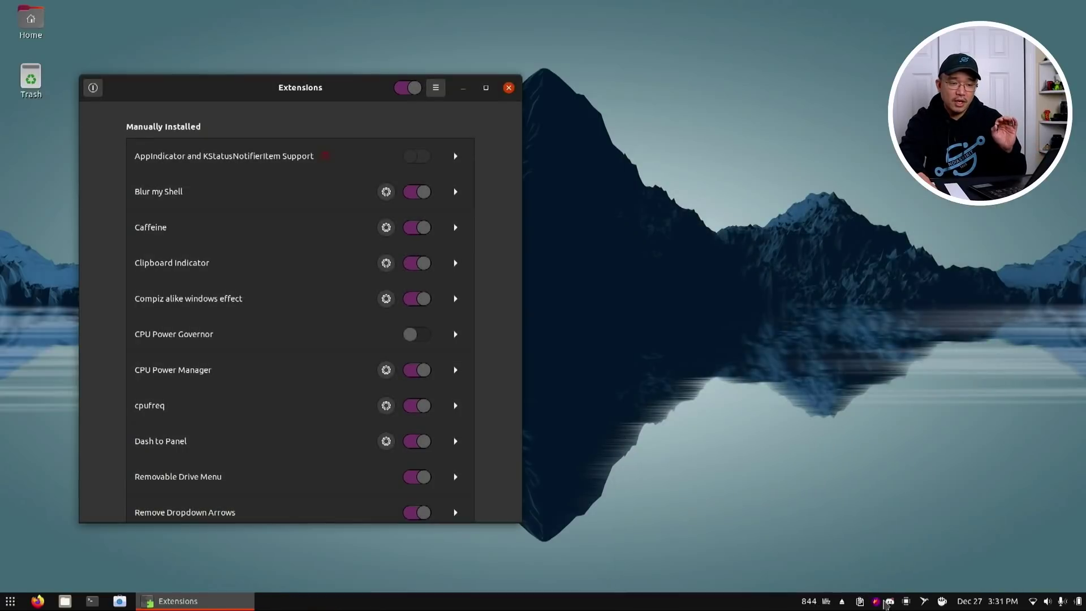
left_click(907, 601)
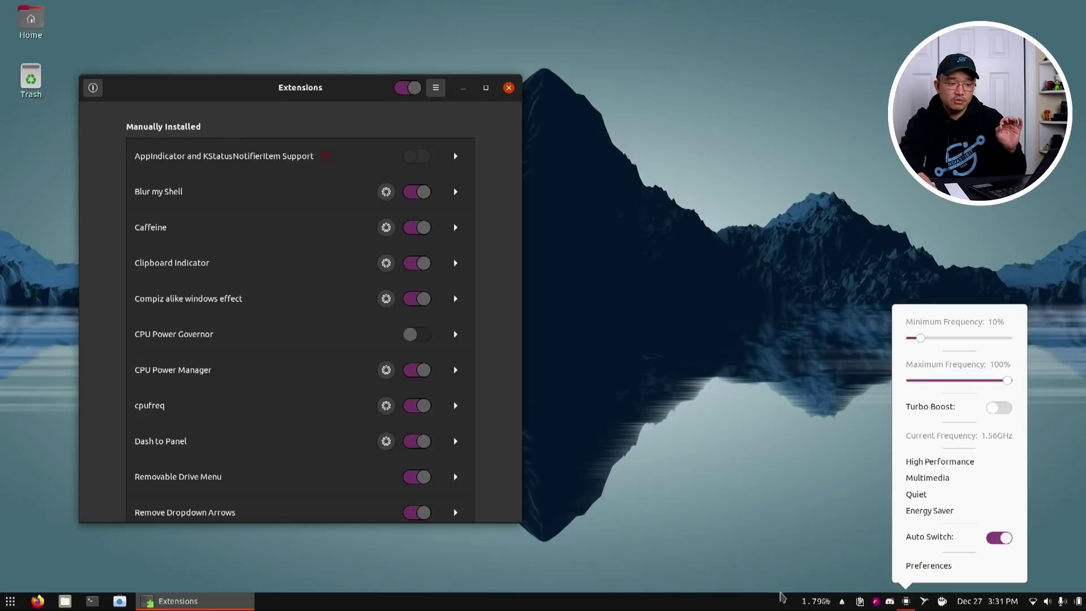
left_click(816, 604)
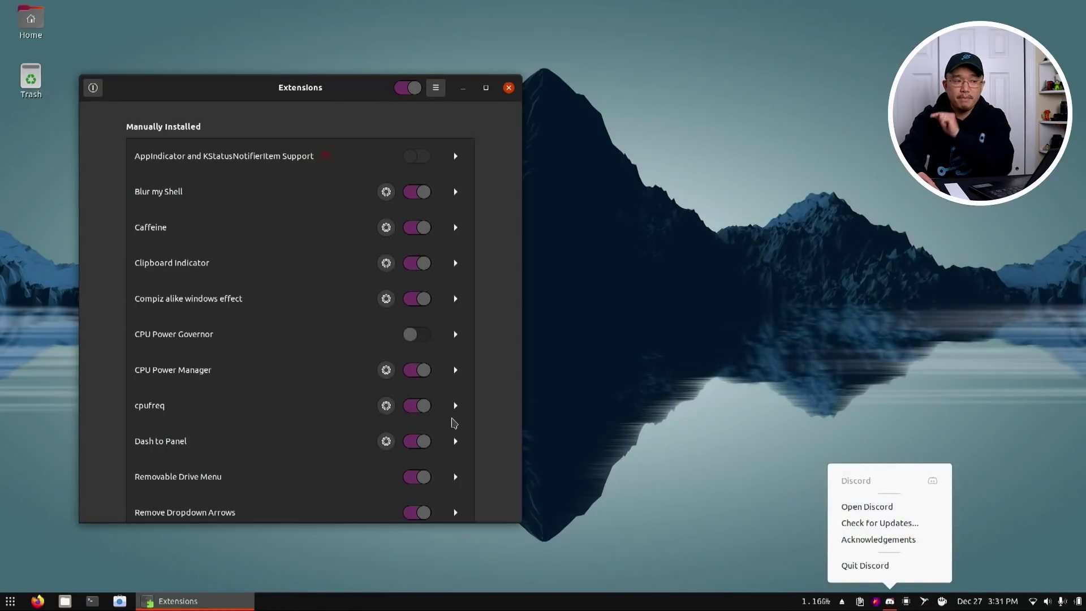
left_click(422, 403)
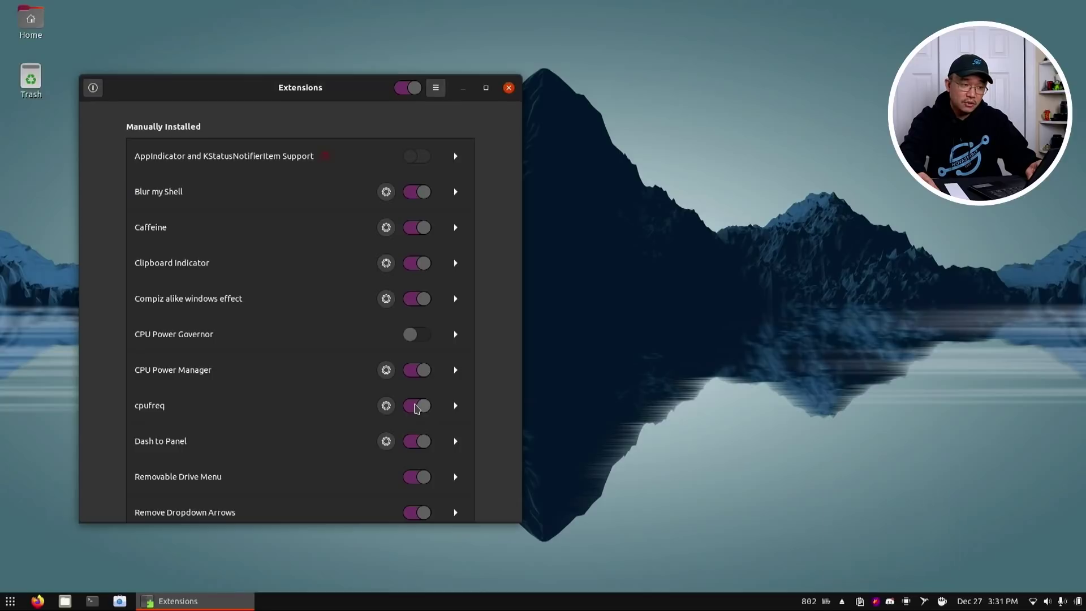
left_click(418, 406)
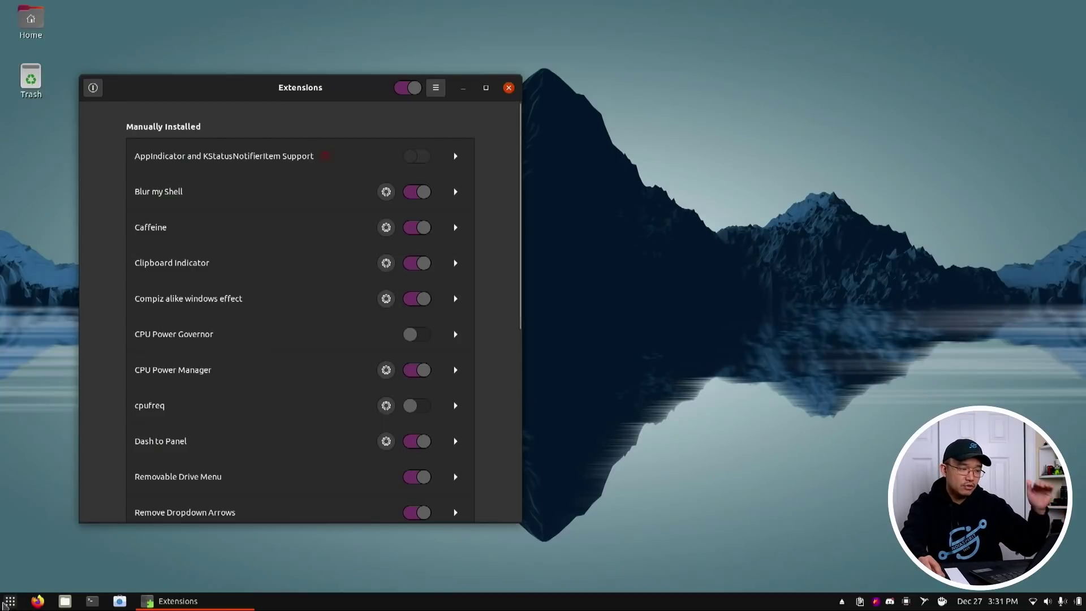
left_click(10, 601)
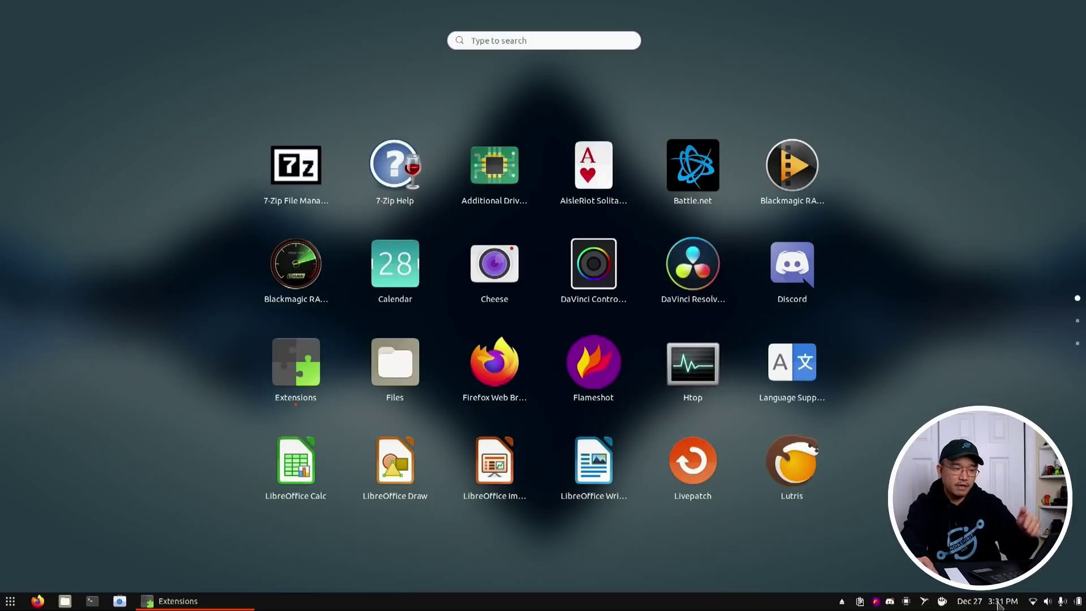
left_click(10, 600)
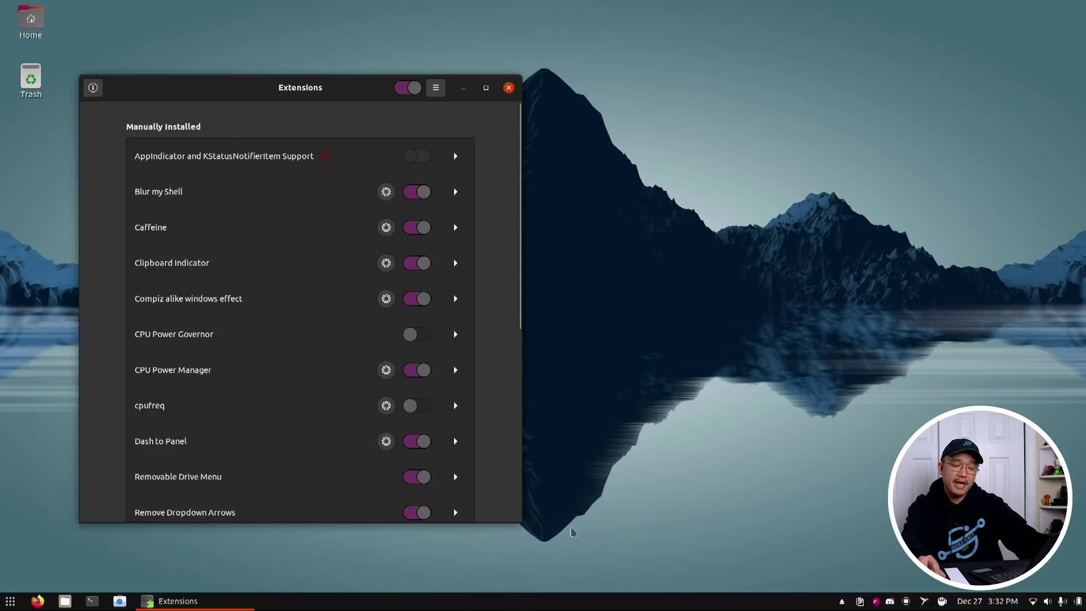
right_click(563, 608)
key("Escape")
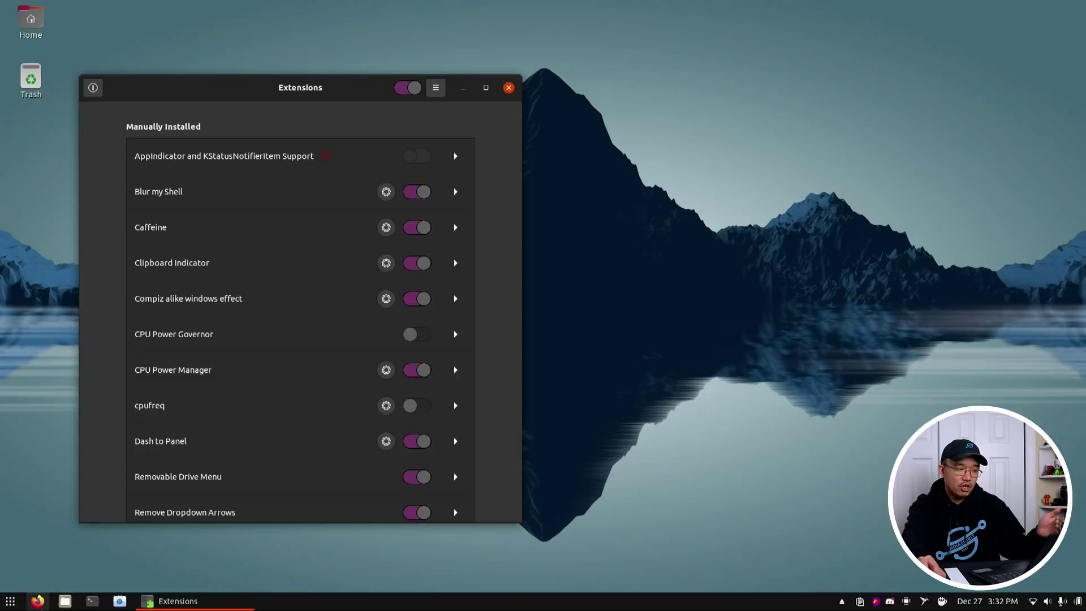
left_click(9, 601)
left_click(9, 600)
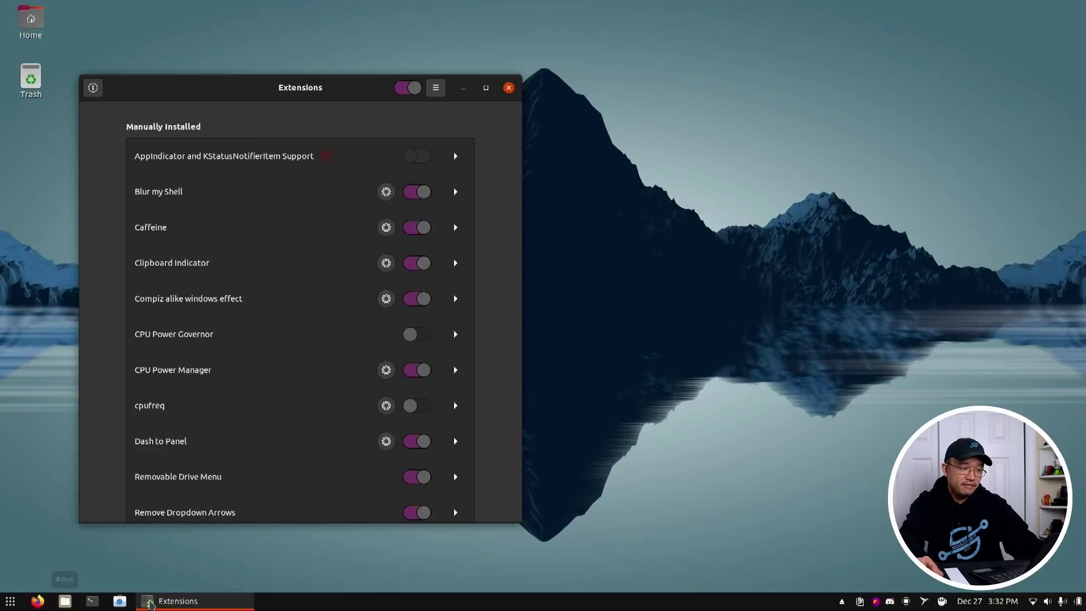
left_click(191, 603)
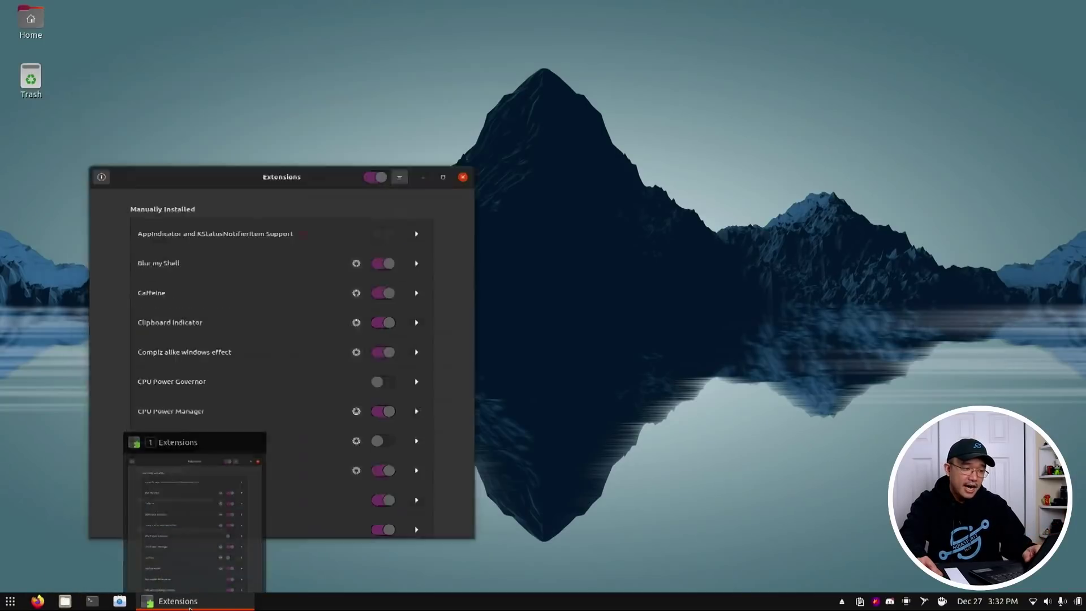
left_click(192, 604)
mouse_move(204, 606)
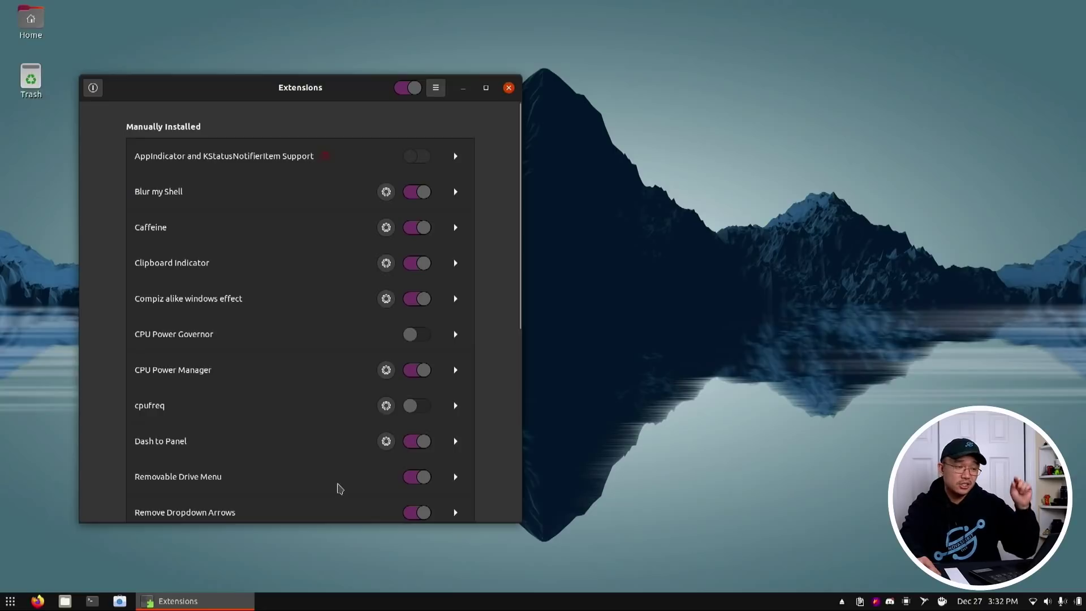
scroll(413, 486, "down", 2)
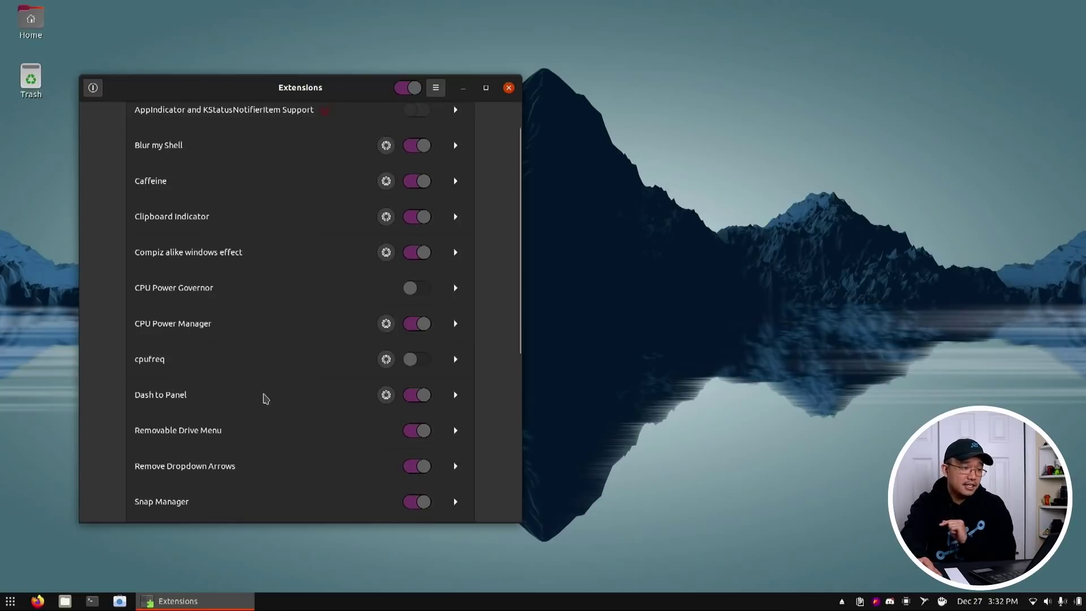
scroll(266, 399, "down", 2)
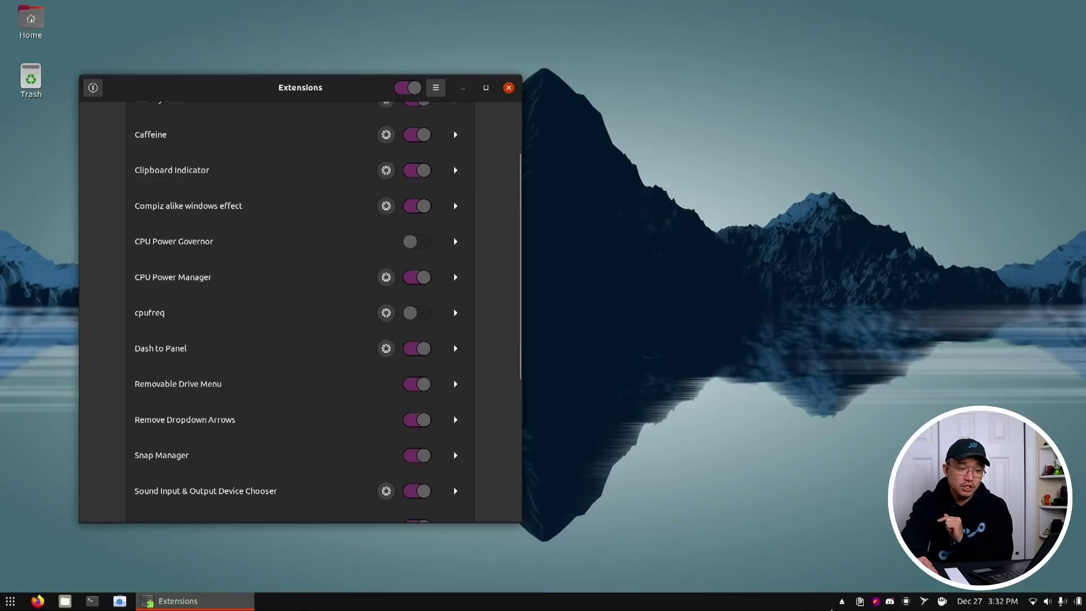
left_click(844, 602)
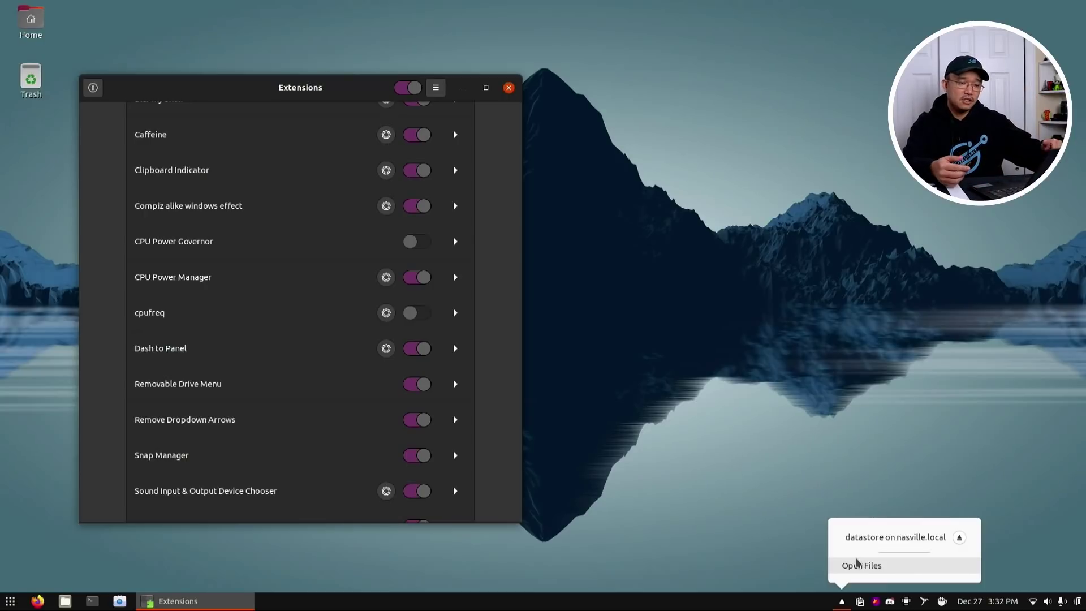
left_click(931, 477)
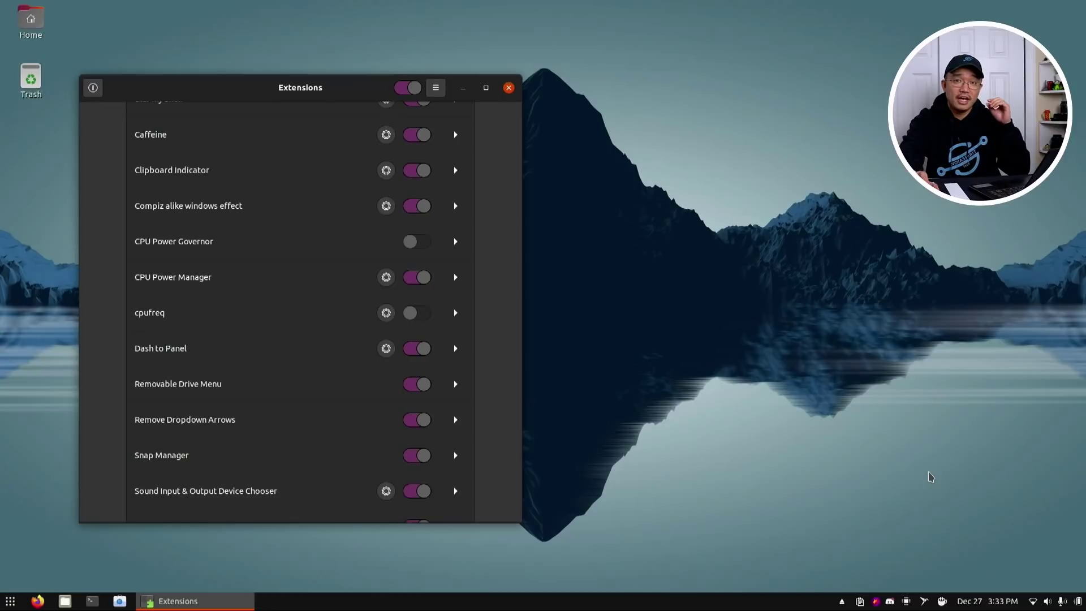
left_click(842, 601)
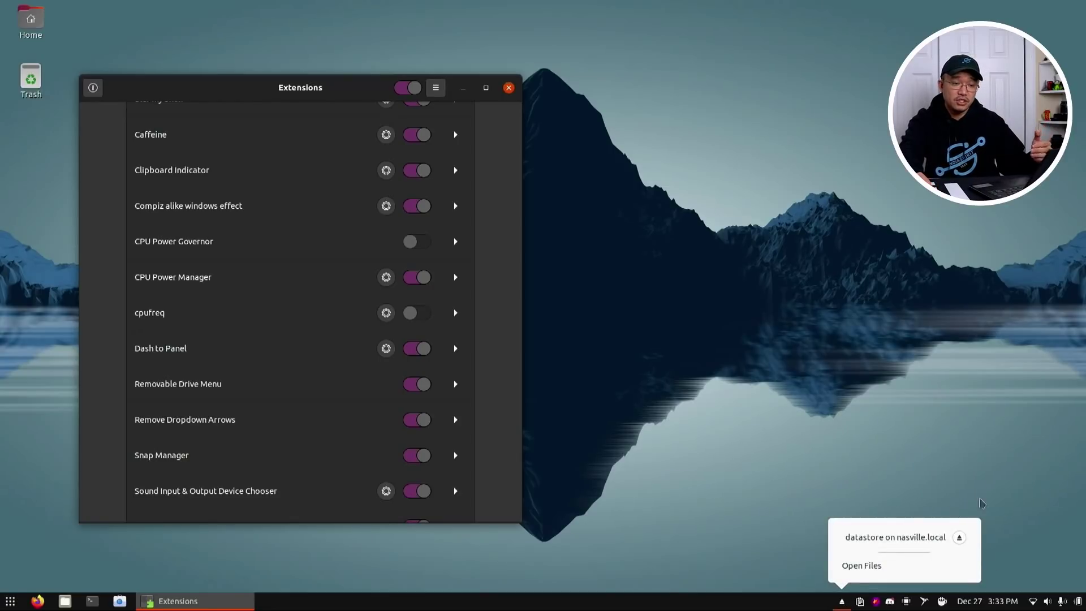
left_click(971, 473)
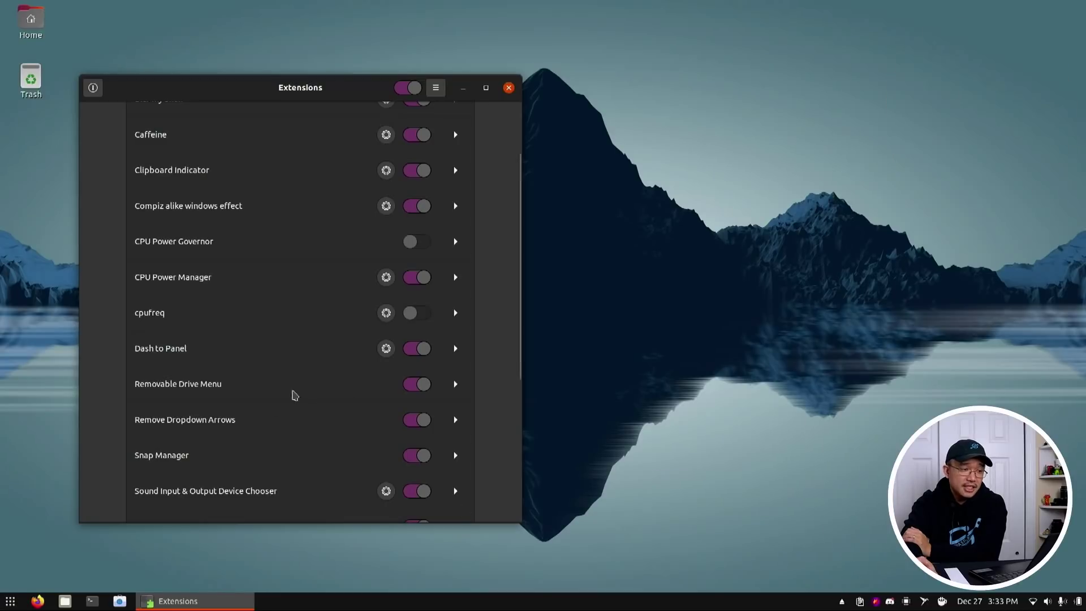
scroll(266, 427, "down", 2)
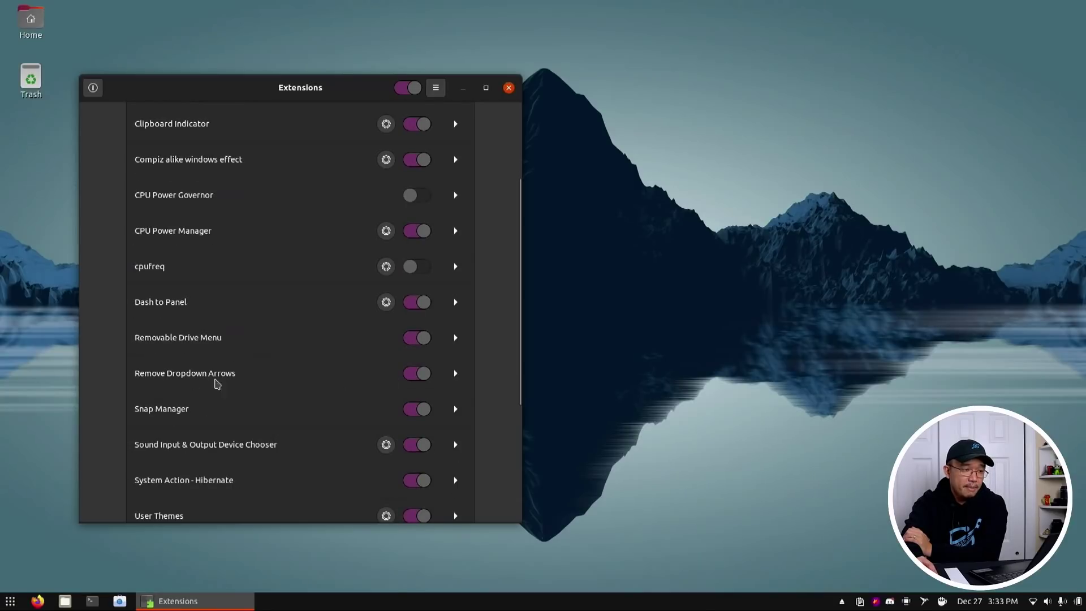
left_click(419, 376)
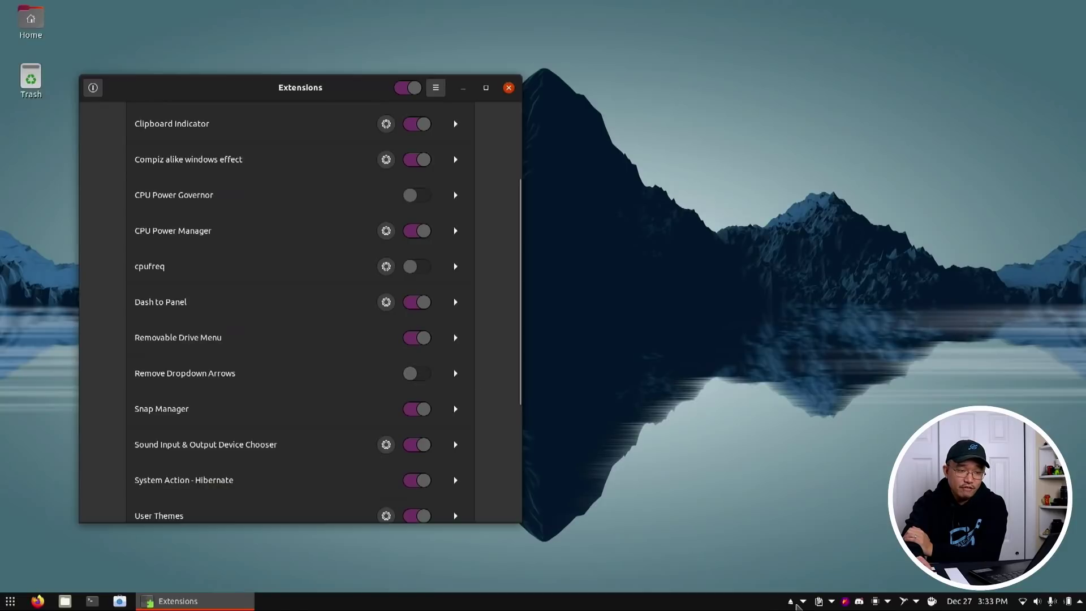
left_click(802, 602)
left_click(818, 601)
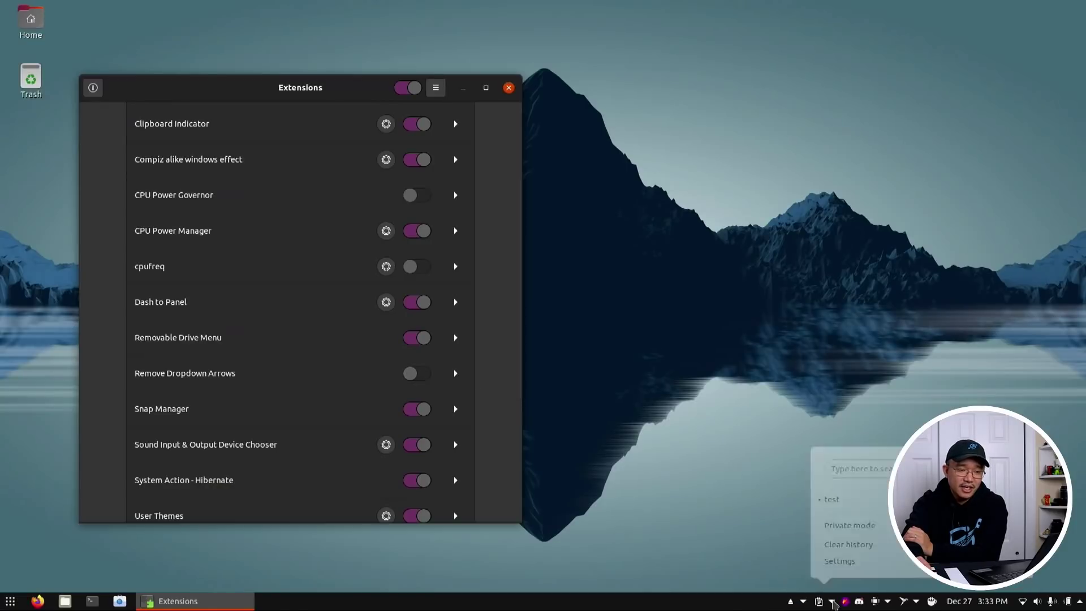
left_click(885, 602)
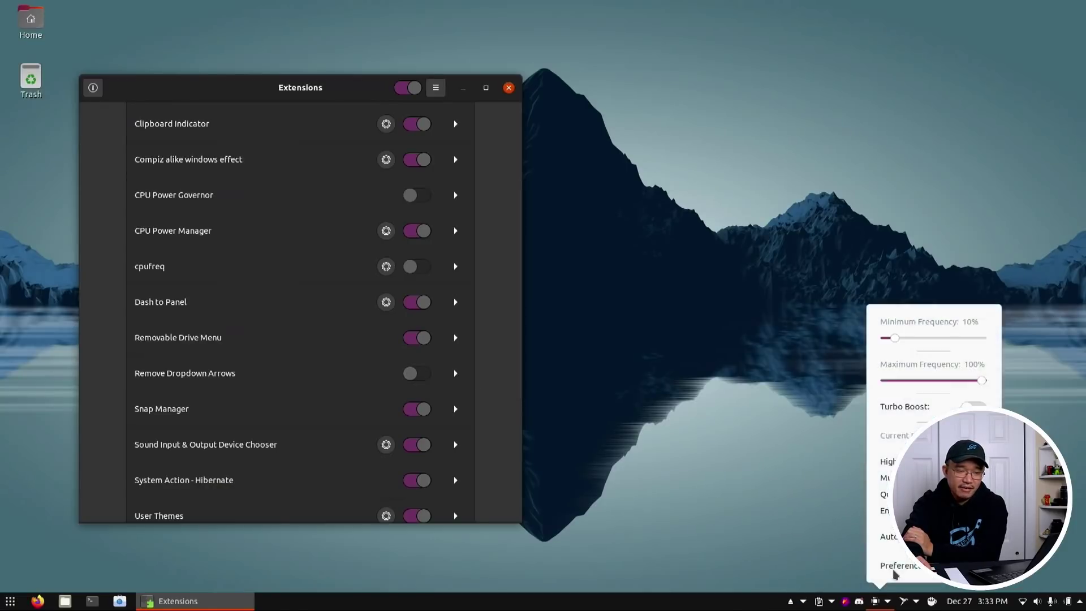
left_click(912, 605)
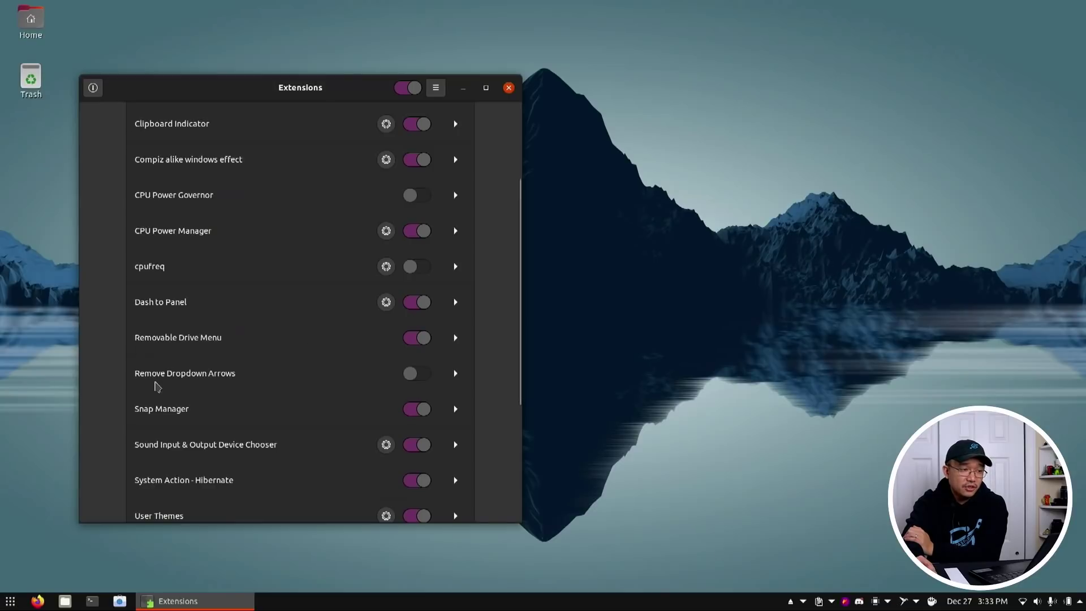
left_click(431, 377)
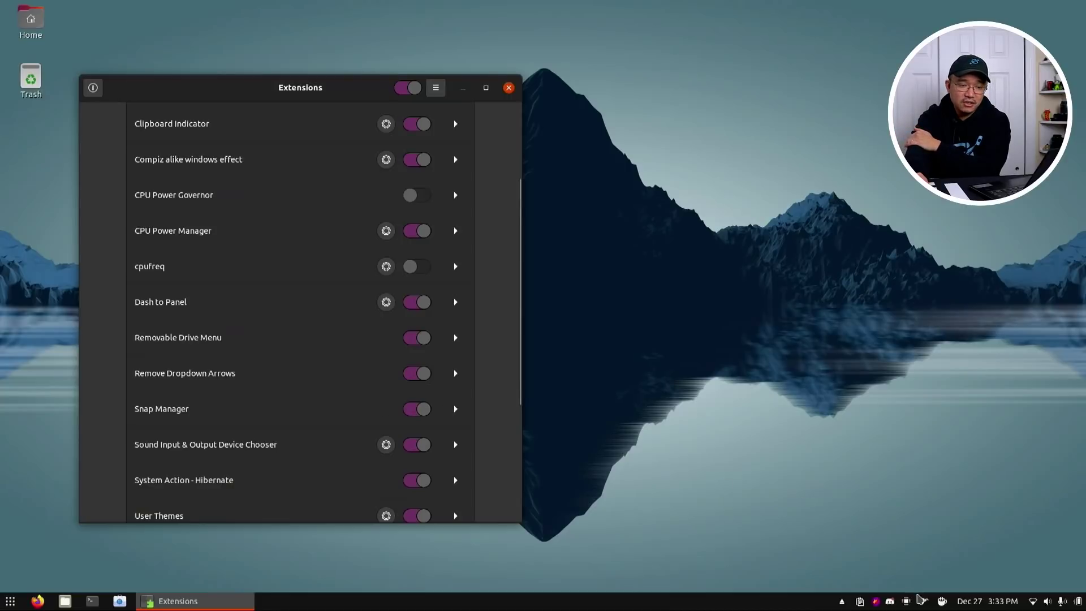
left_click(923, 601)
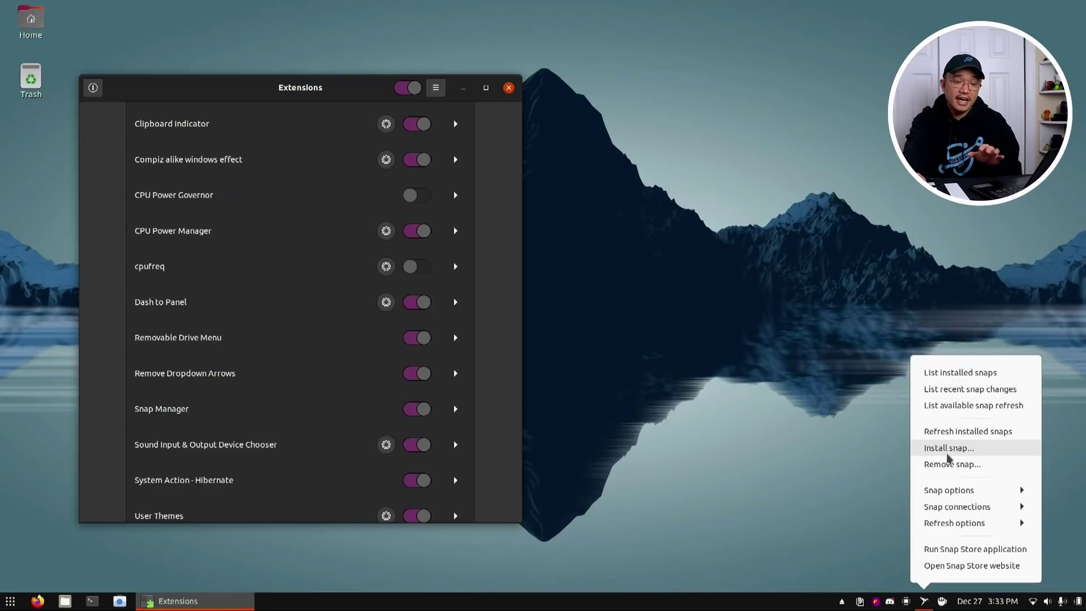
left_click(922, 604)
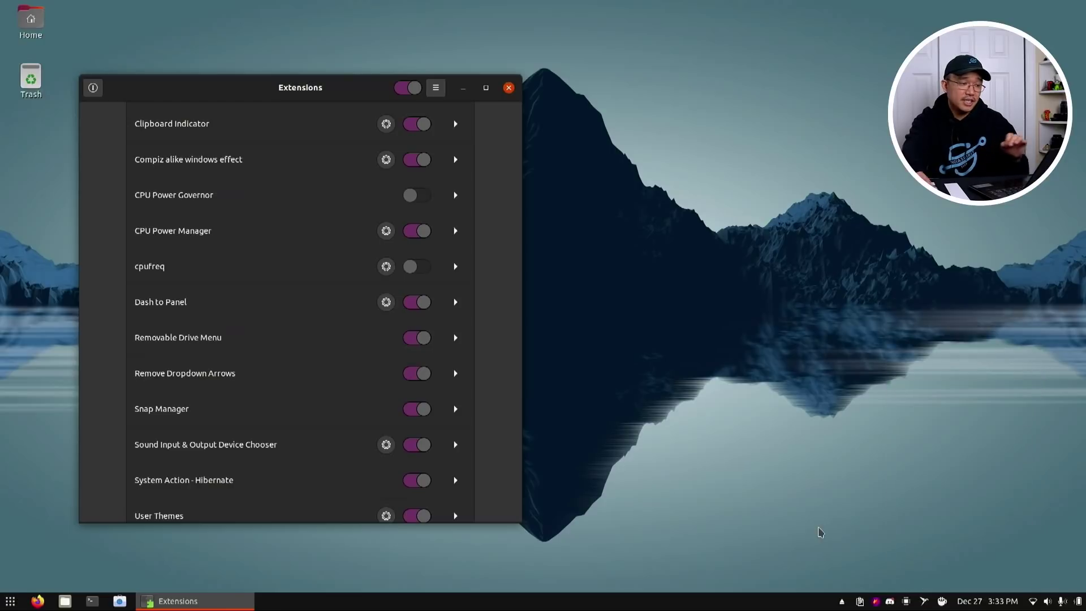
left_click(3, 604)
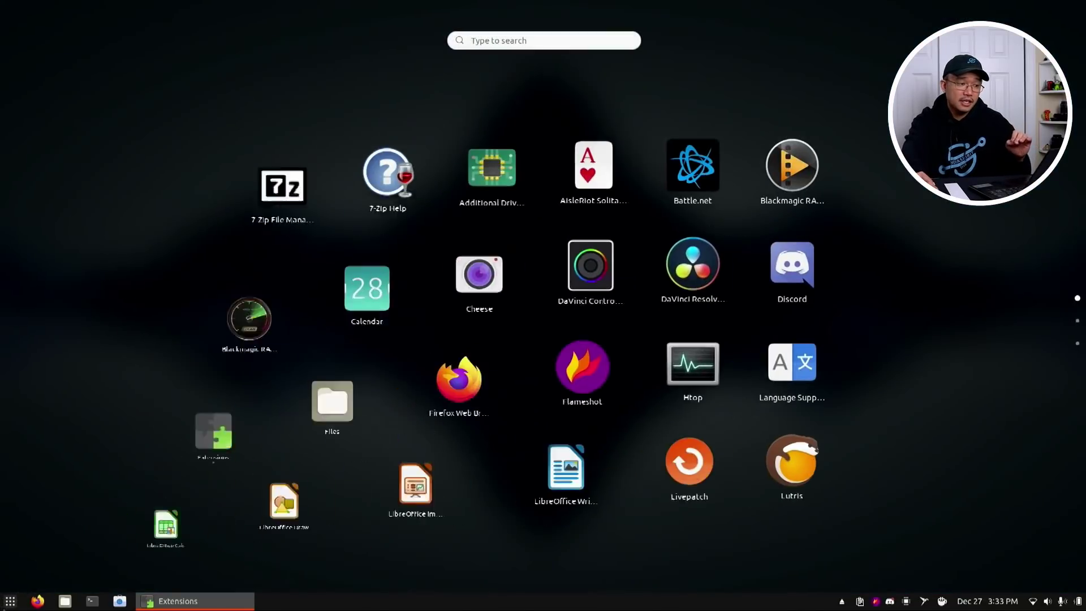
left_click(4, 603)
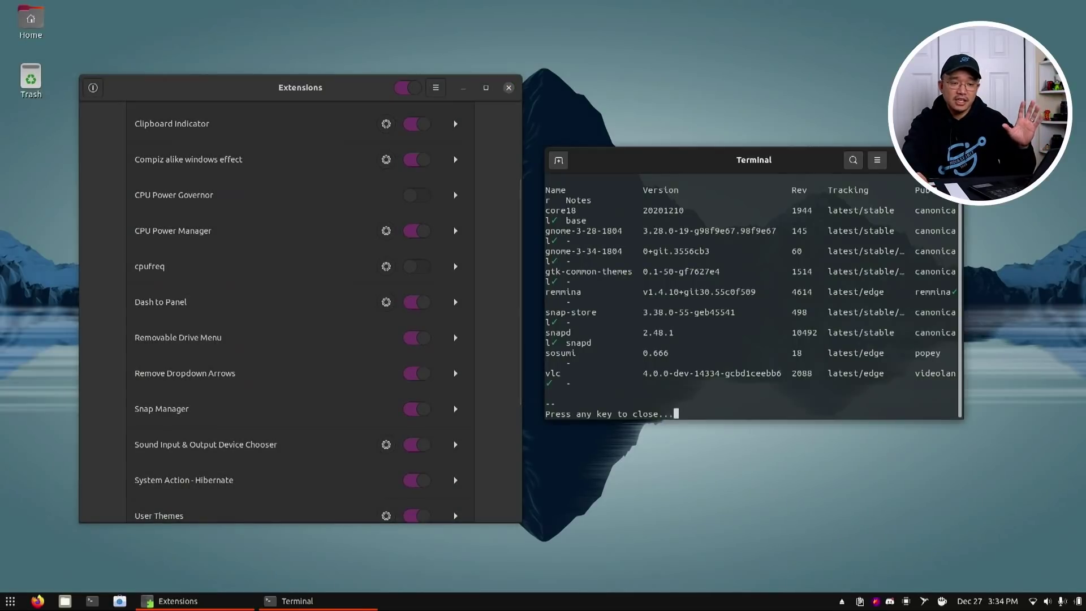
key("Return")
left_click(925, 602)
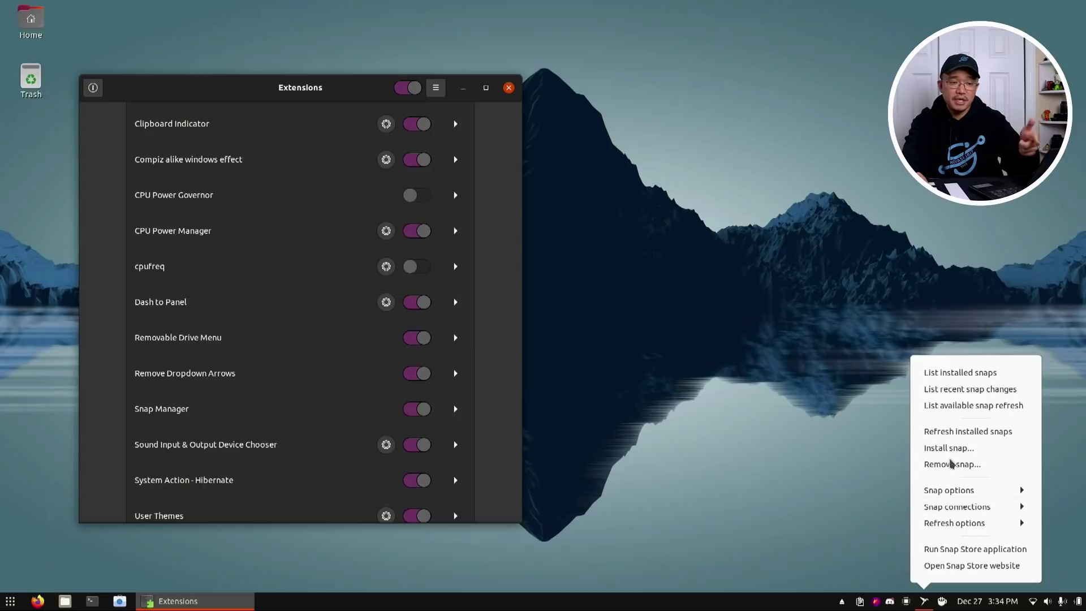
left_click(884, 326)
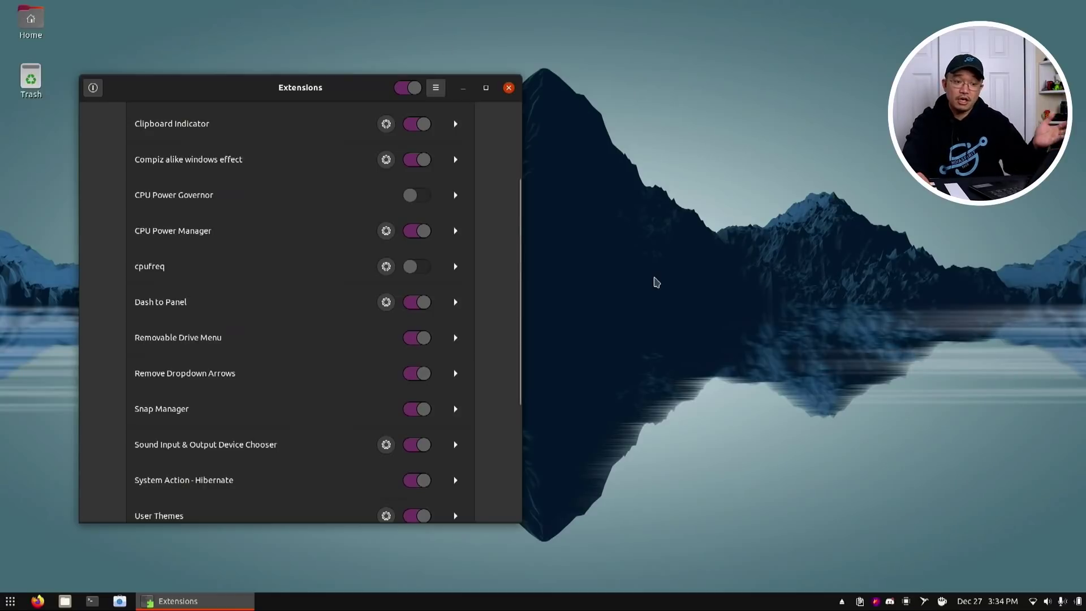
left_click(906, 601)
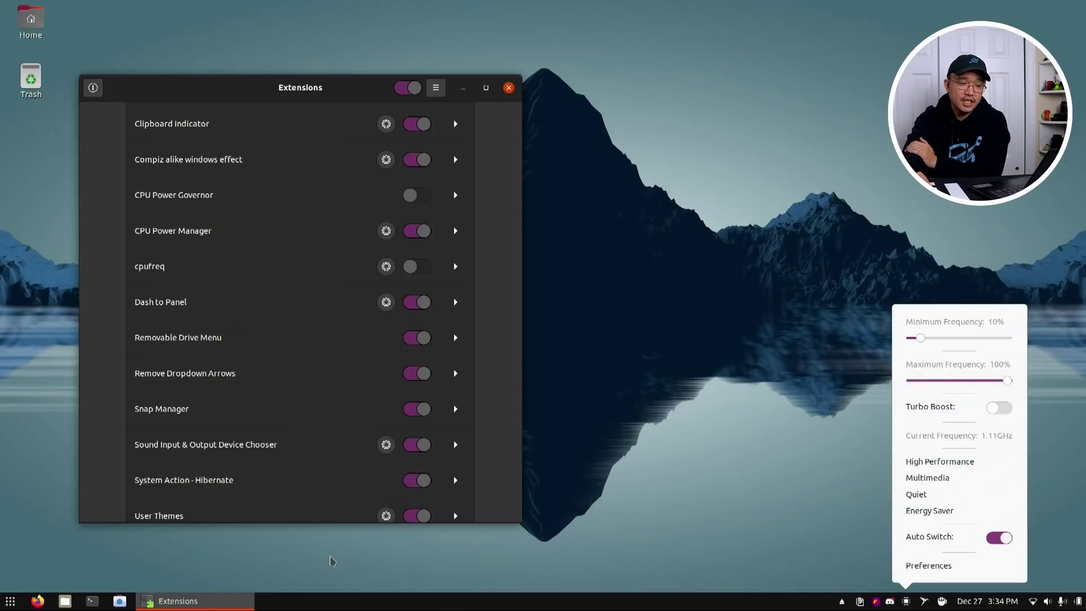
left_click(624, 540)
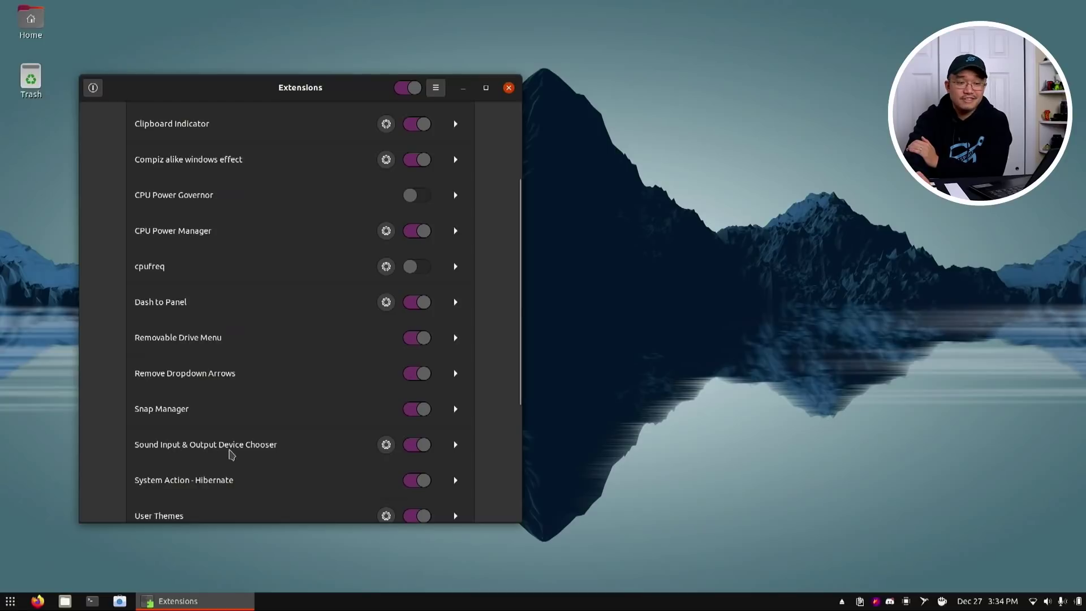
left_click(1048, 602)
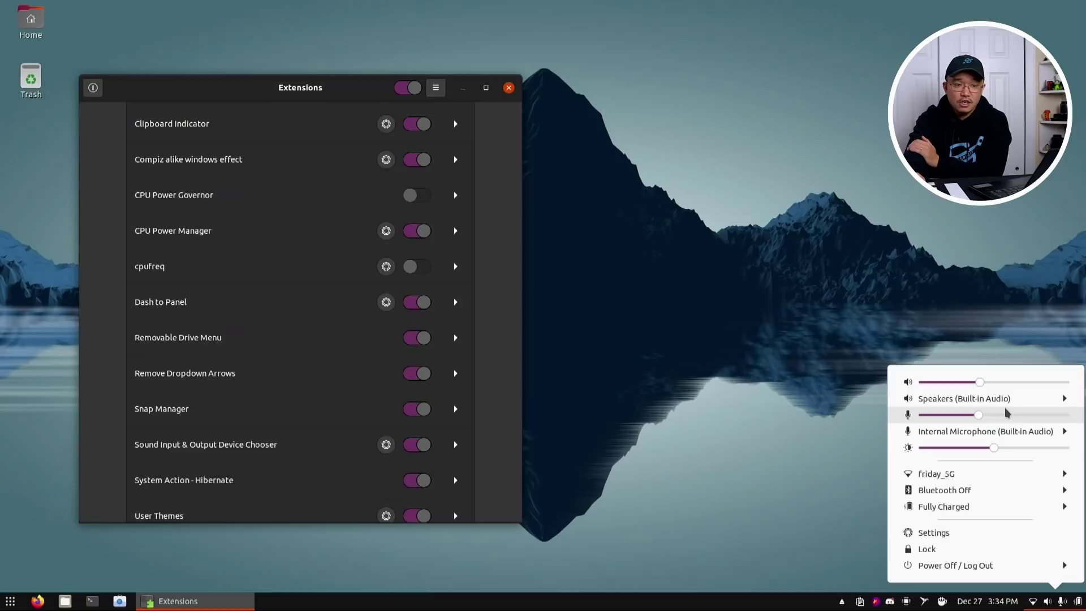
left_click(974, 398)
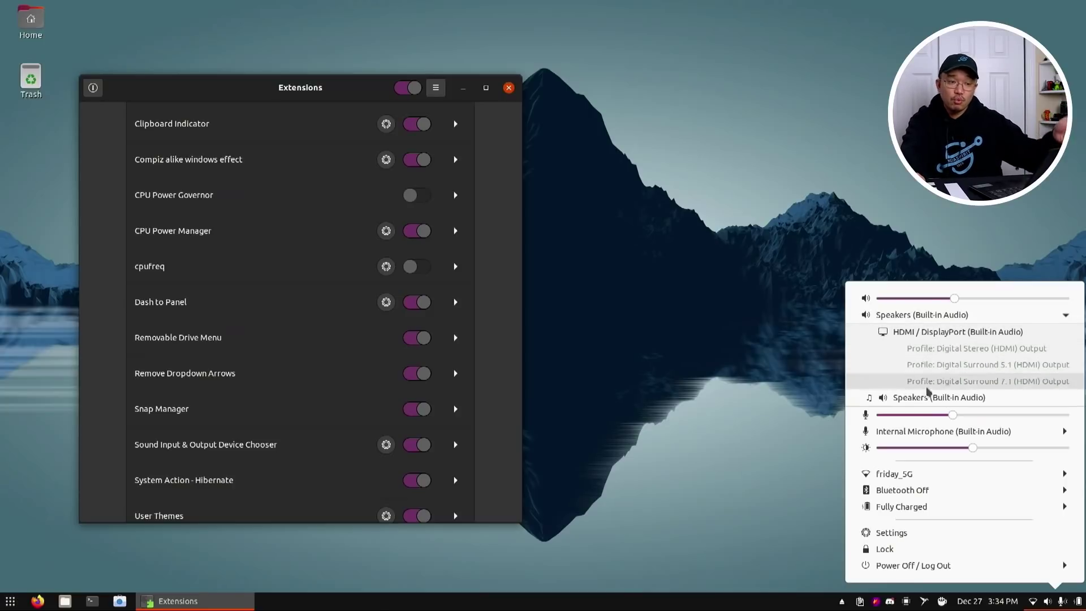
left_click(972, 431)
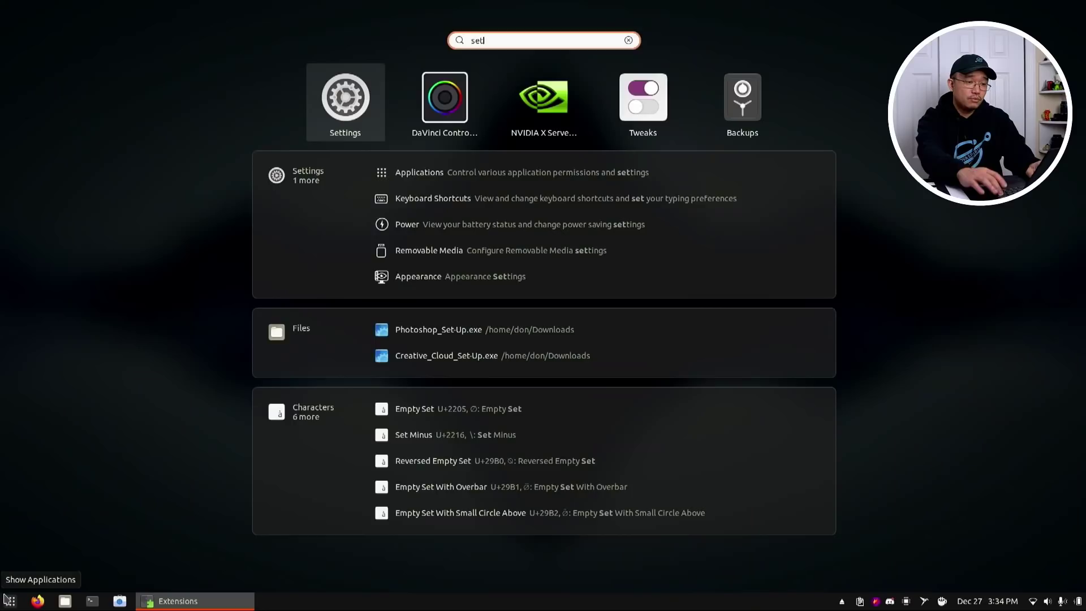
key("Return")
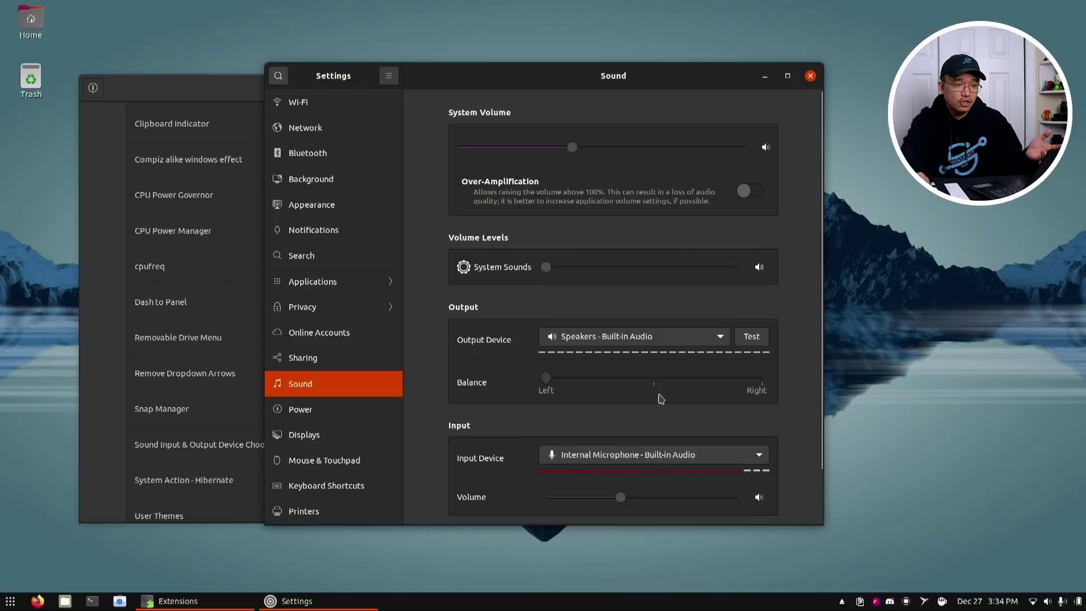
left_click(810, 75)
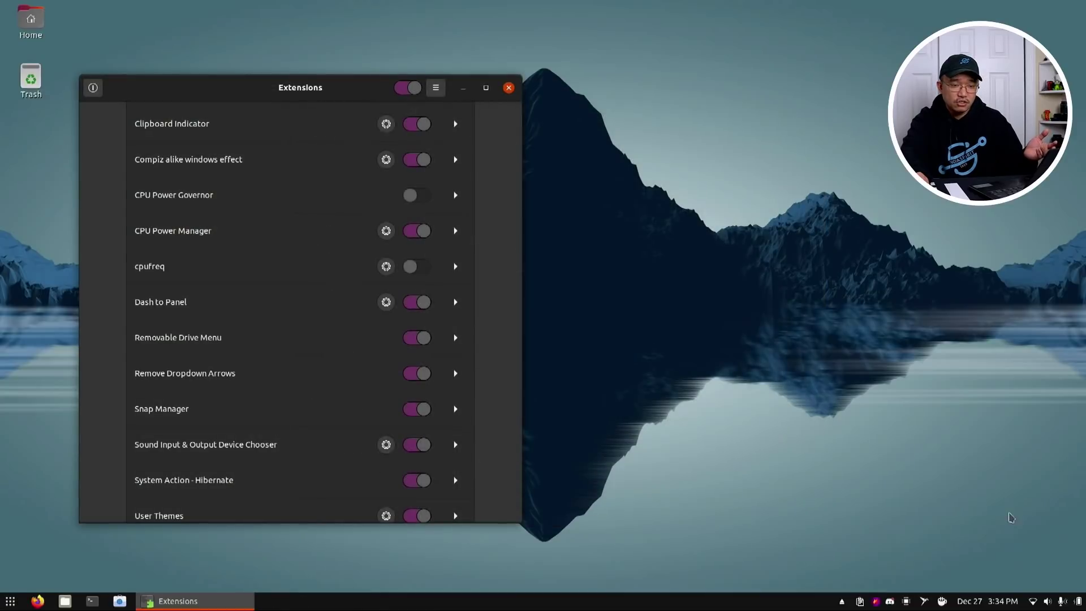
left_click(1073, 607)
left_click(1036, 402)
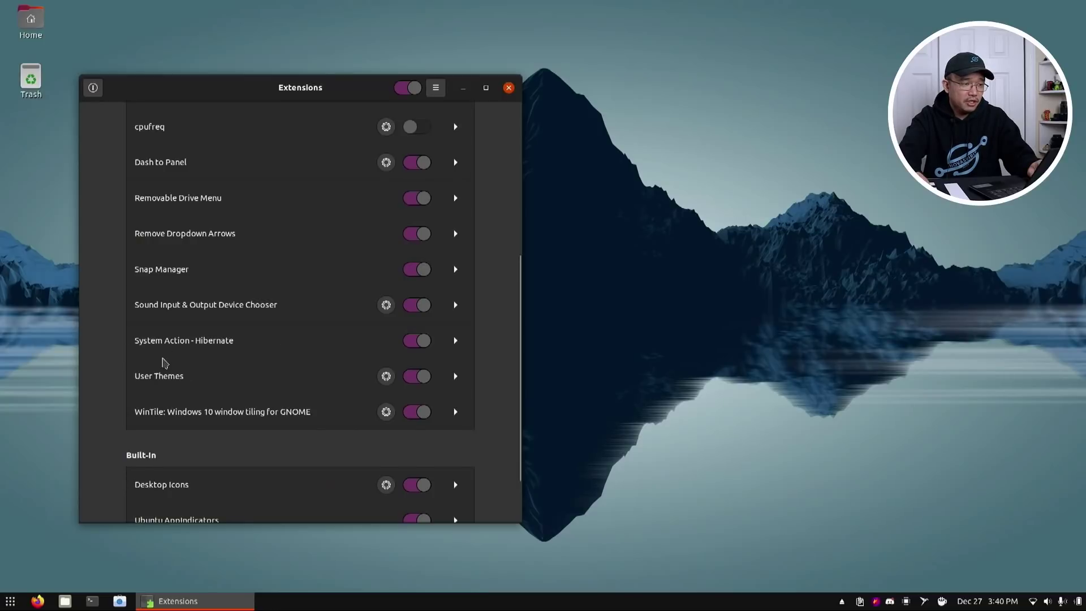
left_click(1063, 601)
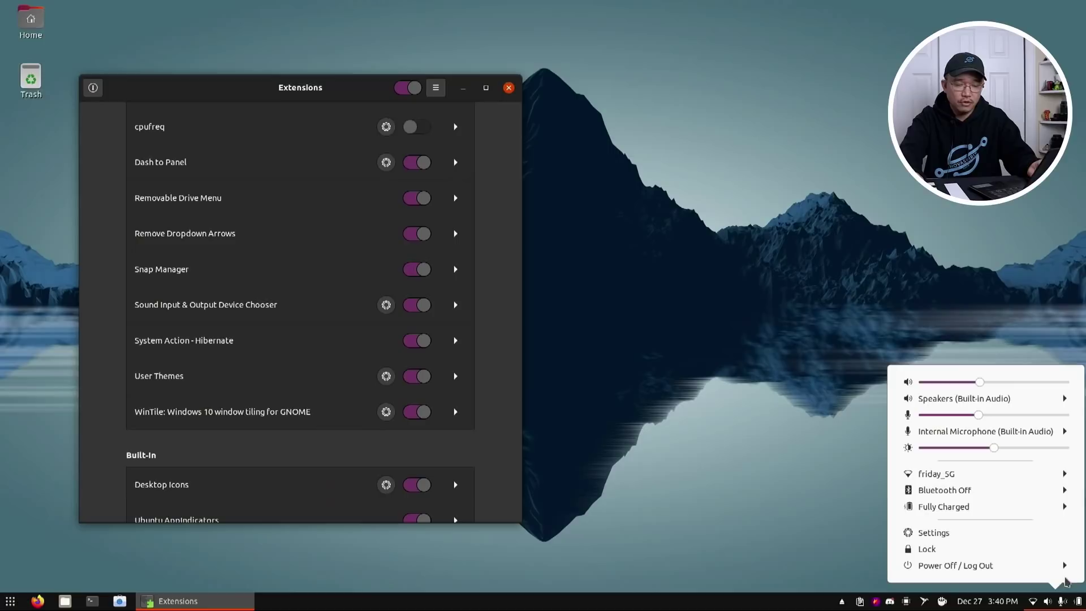
left_click(1033, 566)
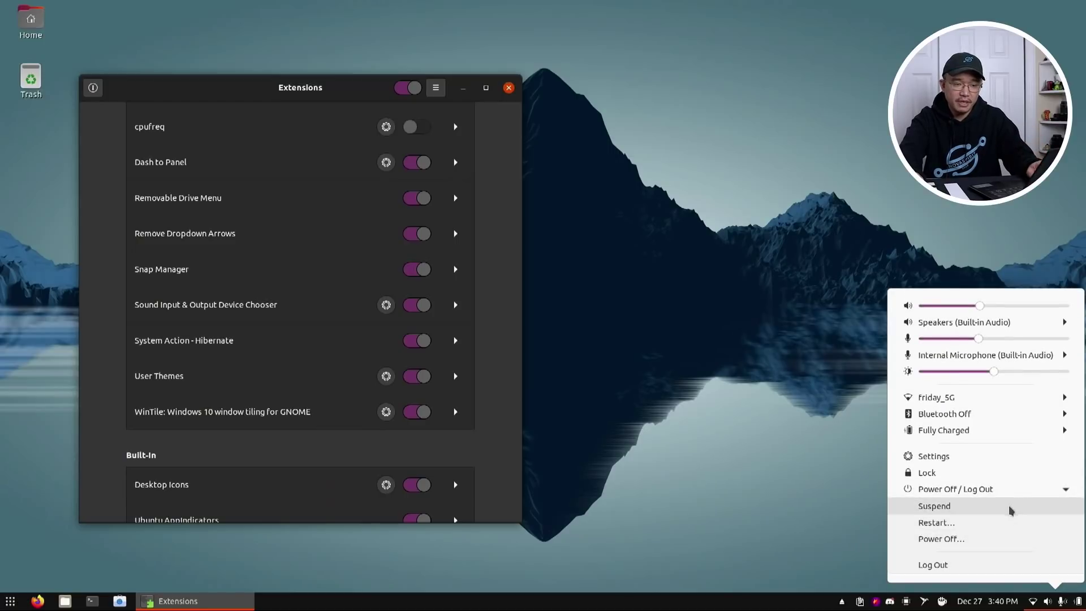
left_click(804, 504)
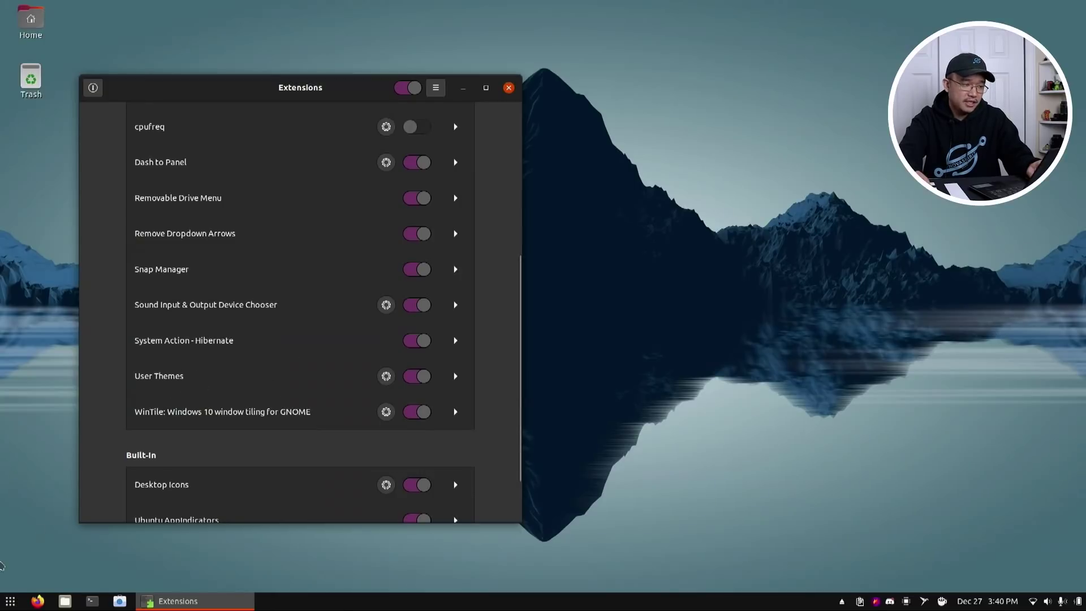
left_click(10, 601)
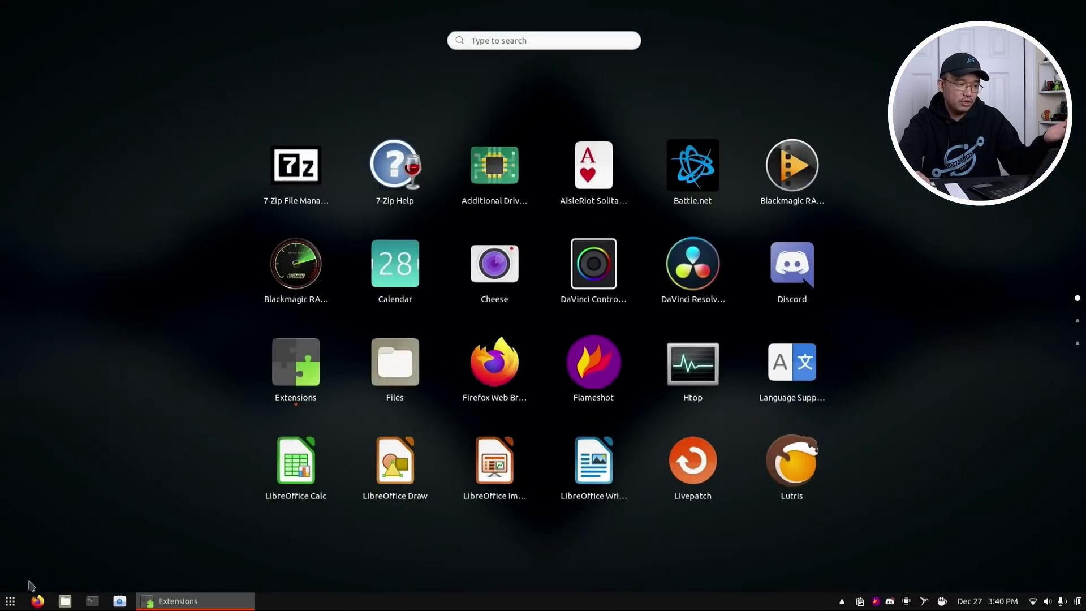
left_click(10, 601)
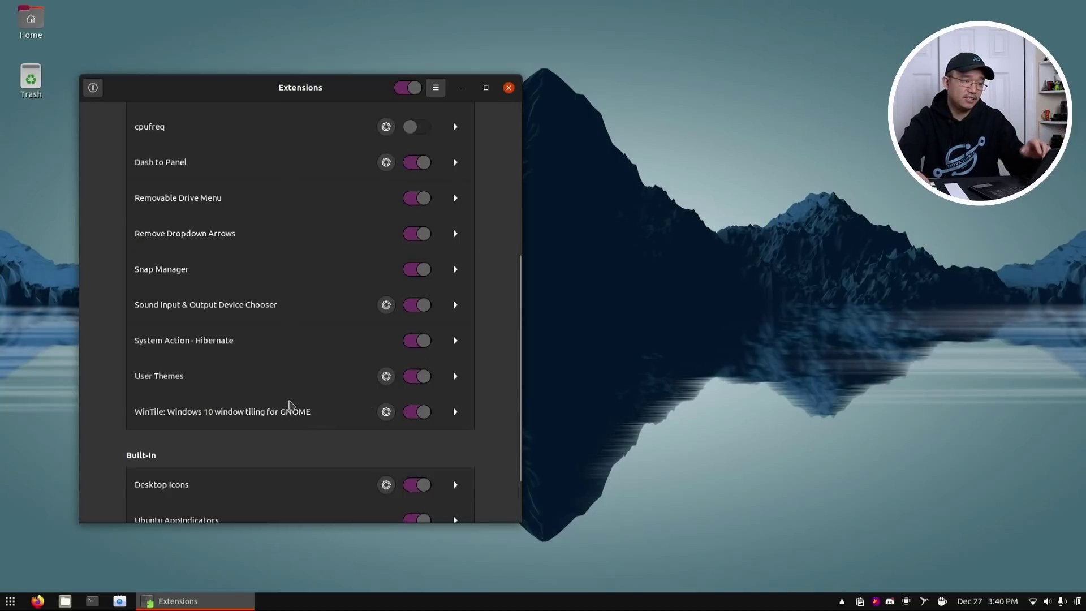
- Turn WinTile off and test Super+arrow snapping: left half, maximize, right half, restore
left_click_drag(368, 99, 632, 93)
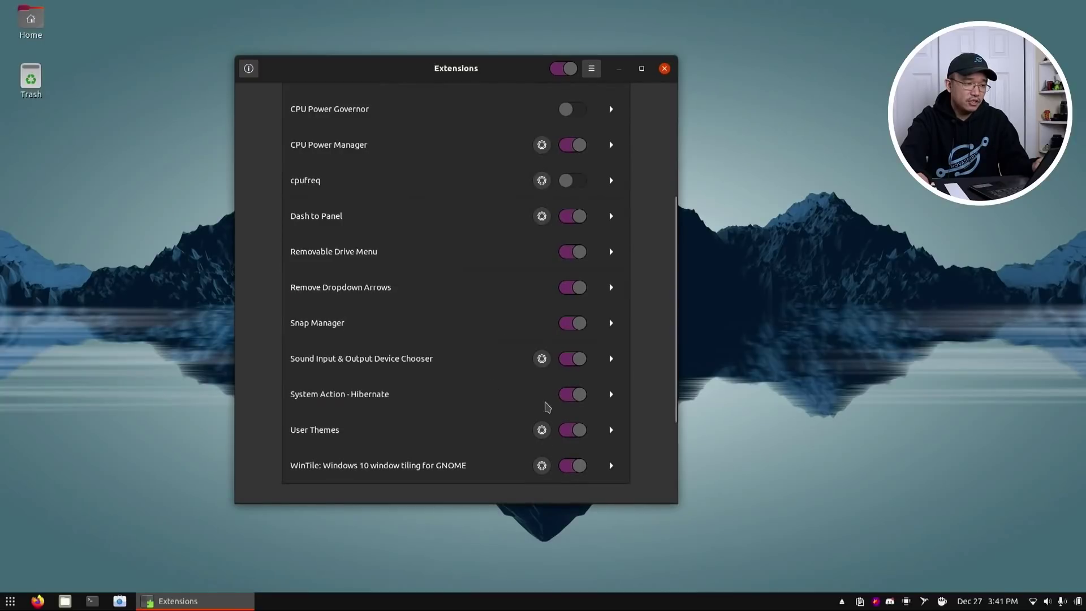
scroll(572, 427, "down", 3)
left_click(572, 374)
key("super+Left")
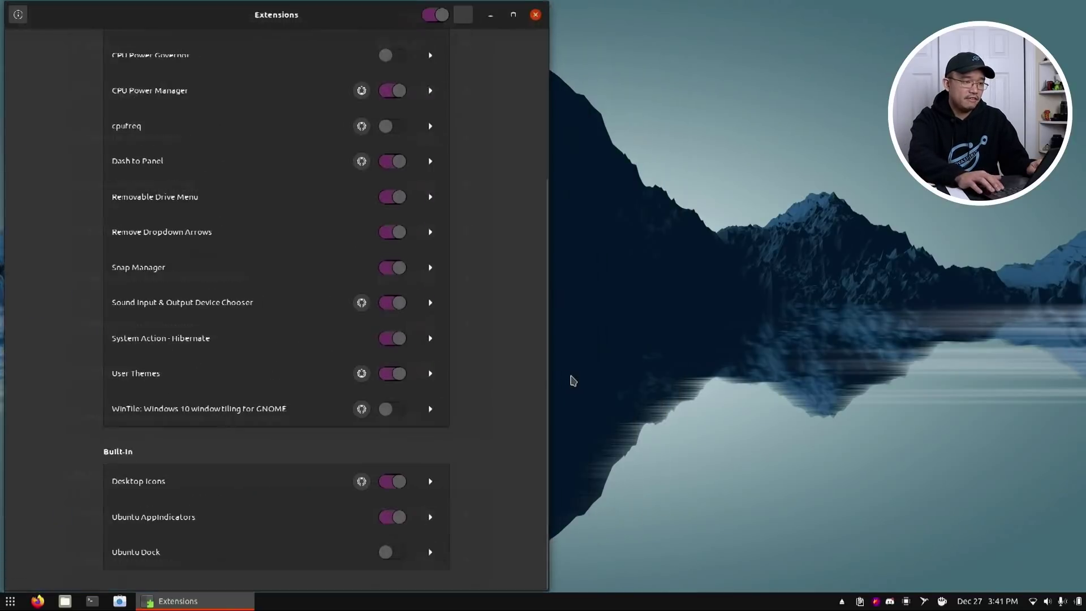
key("super+Up")
key("super+Right")
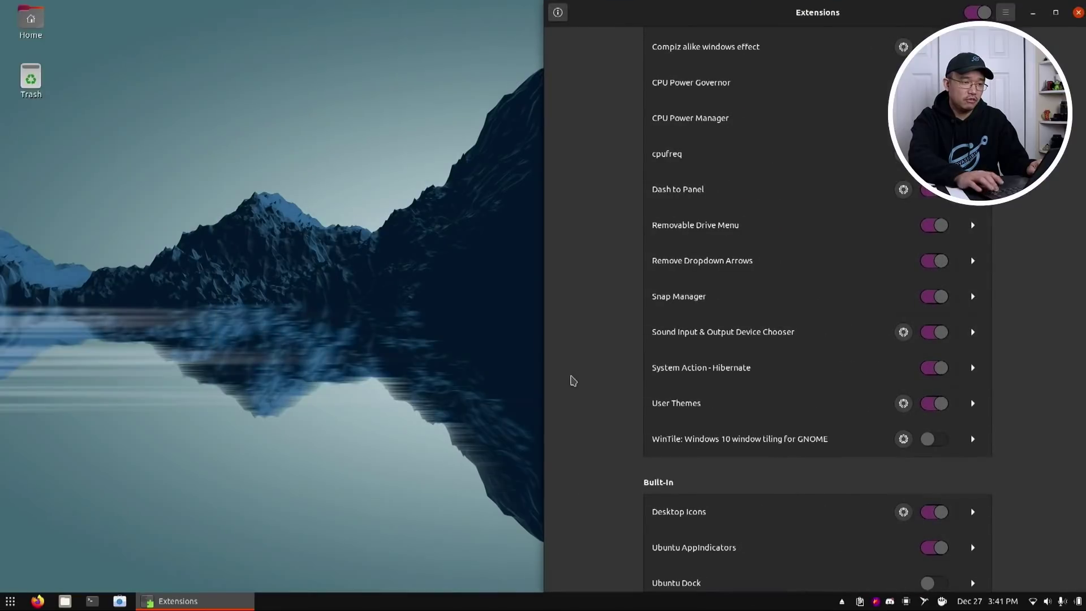
key("super+Down")
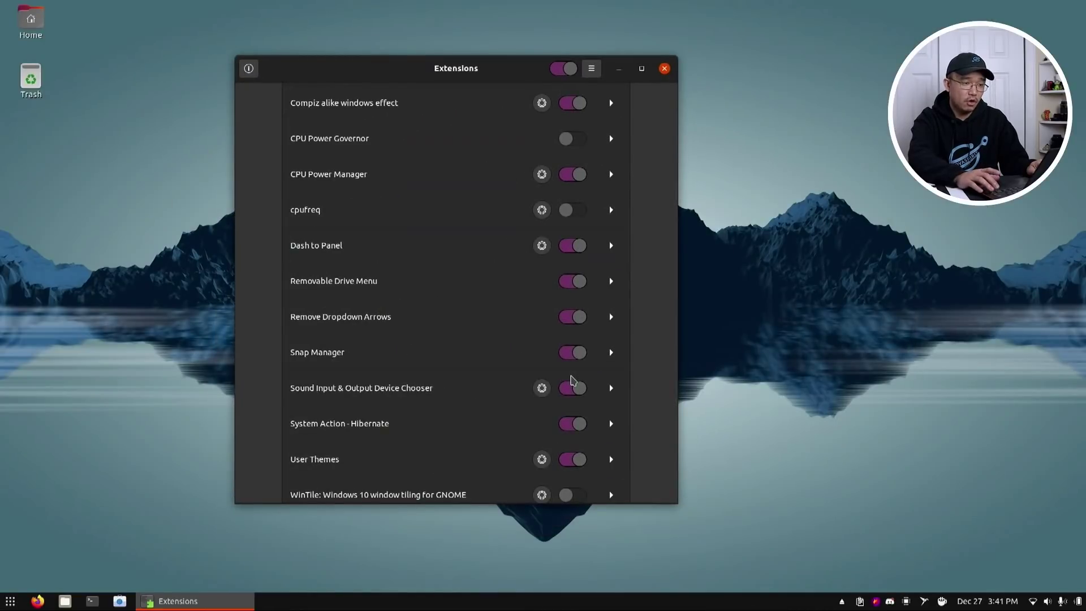
key("super+Up")
key("super+Down")
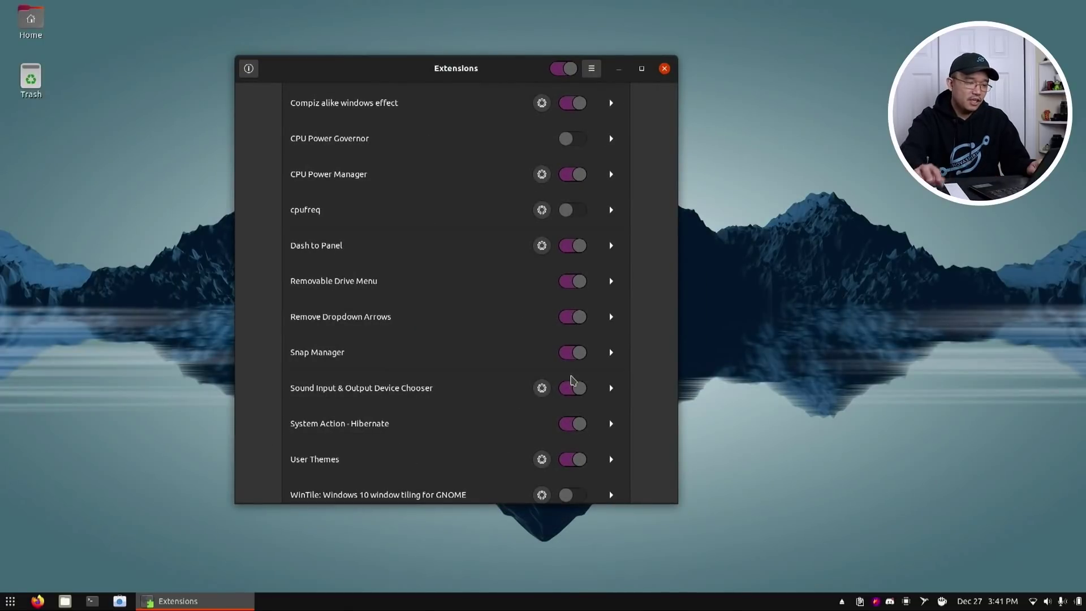
- Re-enable WinTile and tile the window left half, then top-left, bottom-left and bottom-right quarters
scroll(644, 375, "down", 3)
left_click(569, 402)
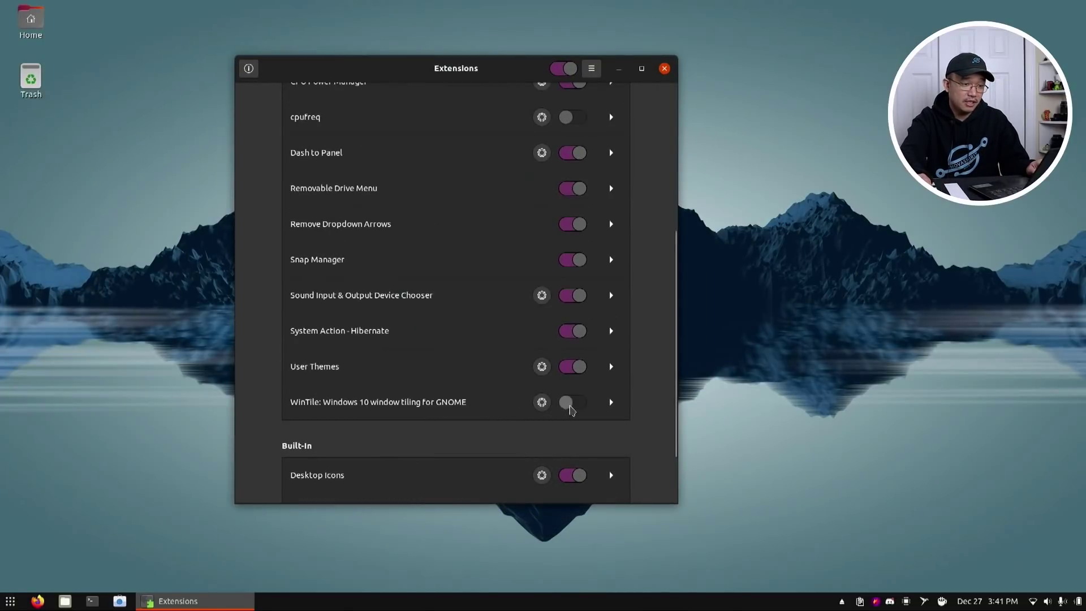
left_click_drag(378, 65, 426, 68)
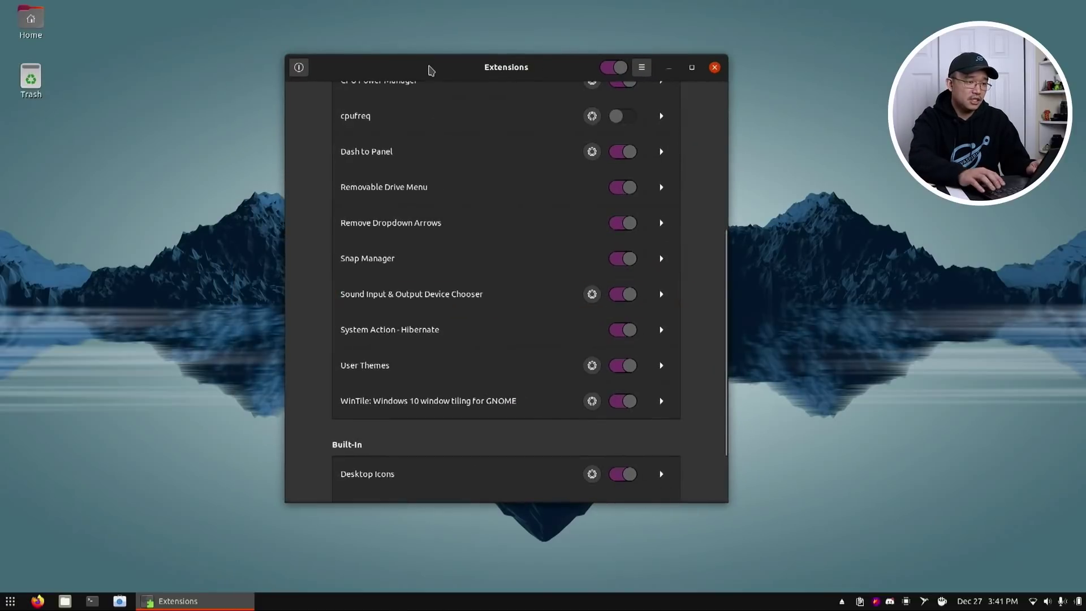
key("super+Left")
key("super+Up")
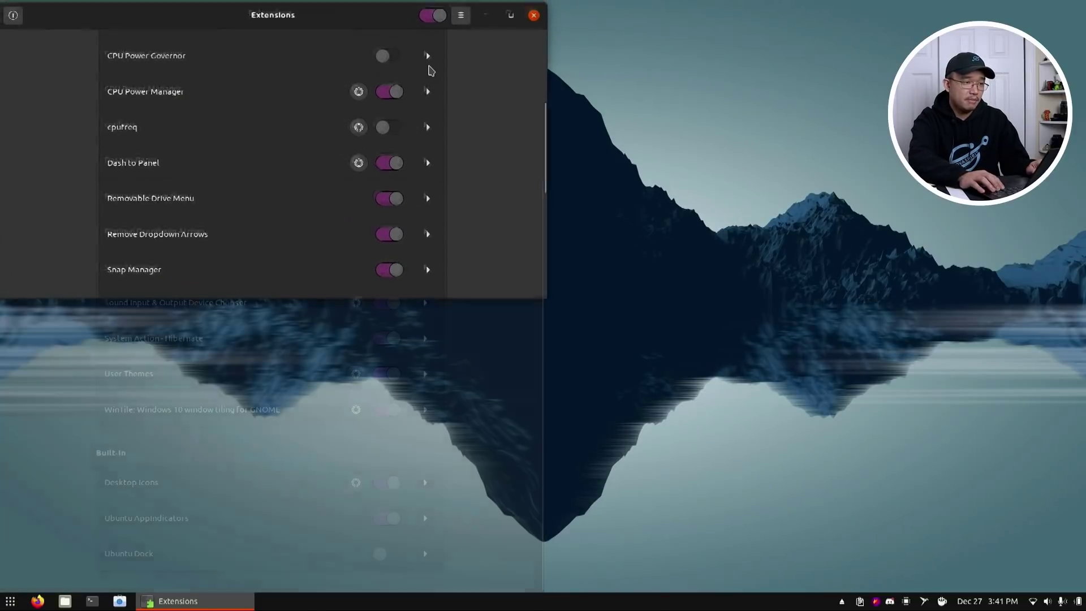
key("super+Down")
key("super+Down")
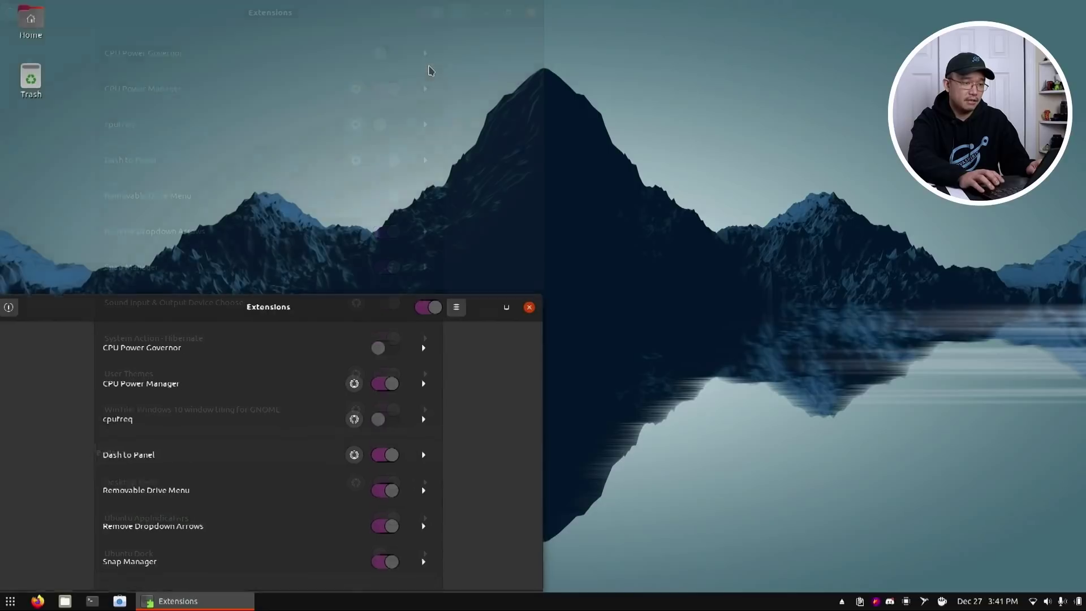
key("super+Right")
- Cycle the window between left and right halves, ending in the top-left quarter
key("super+Left")
key("super+Right")
key("super+Left")
key("super+Right")
key("super+Left")
key("super+Up")
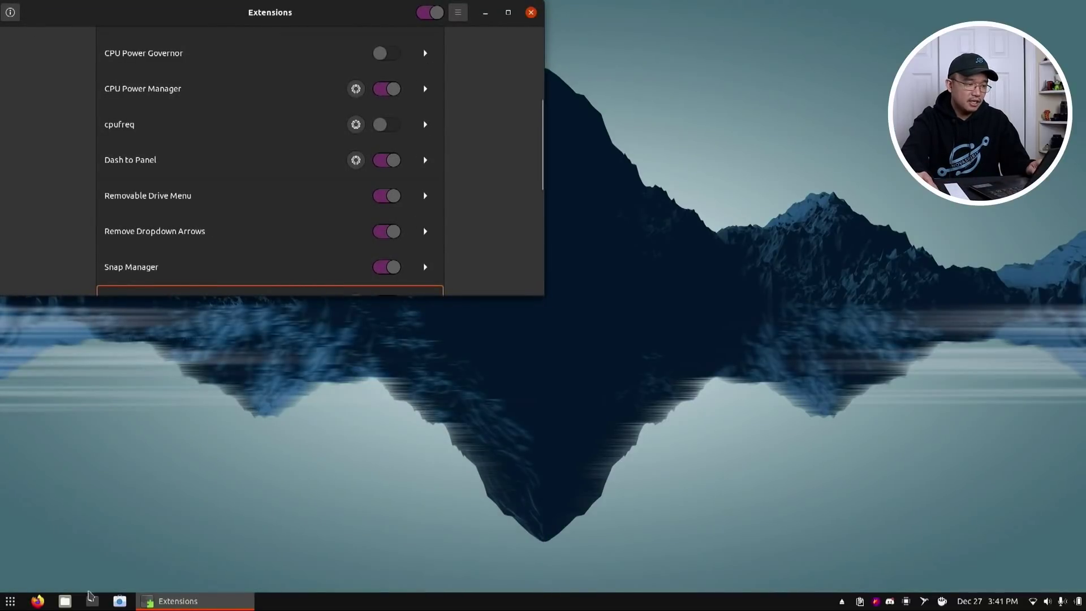
left_click(90, 599)
key("super+Up")
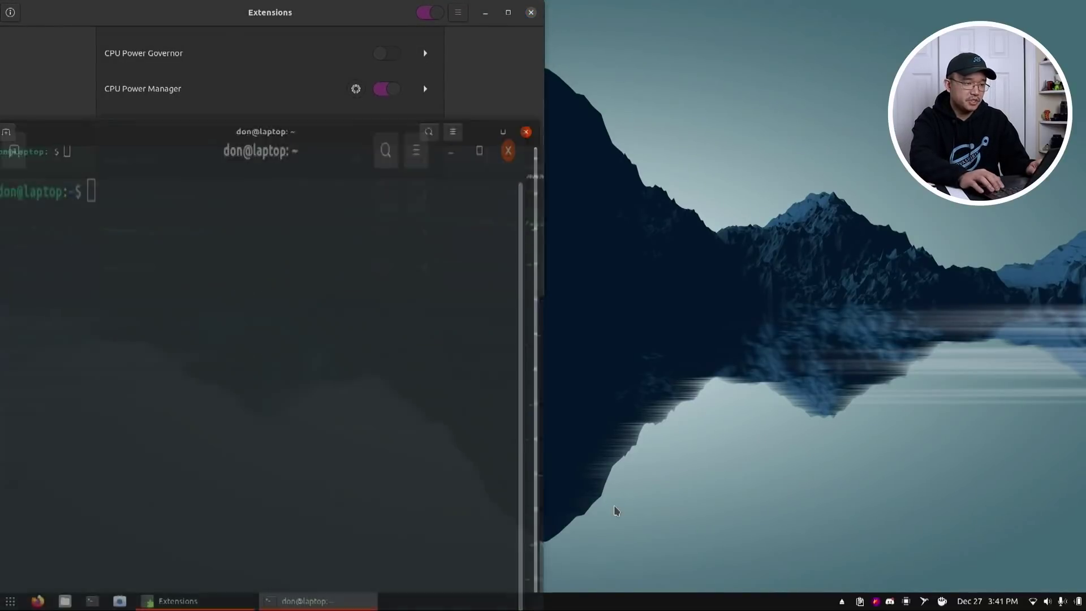
key("super+Up")
key("super+Down")
key("super+Up")
key("super+Left")
key("super+Down")
key("super+Up")
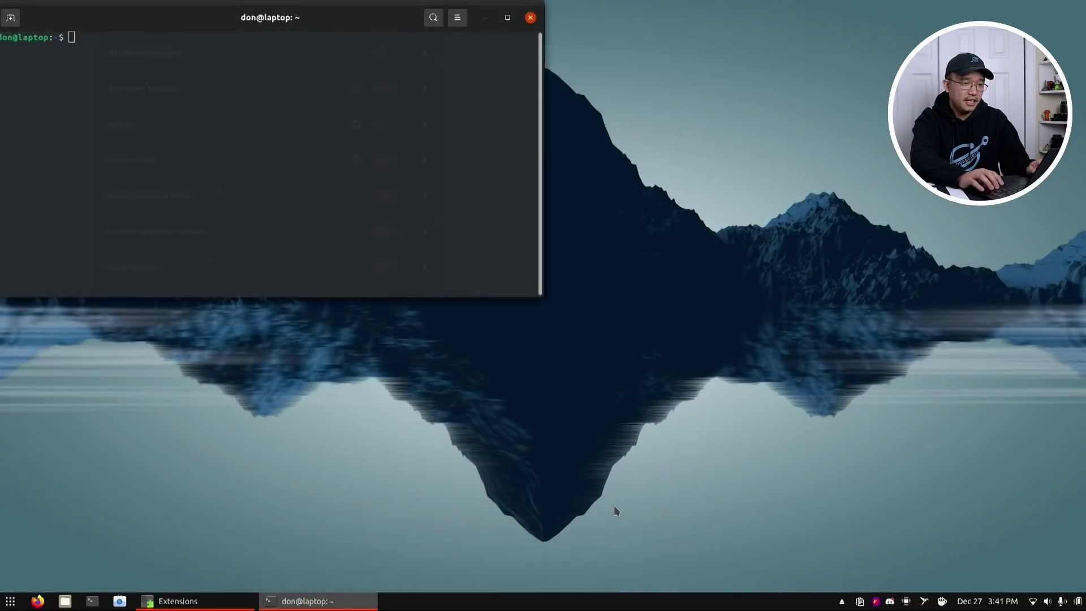
key("super+Down")
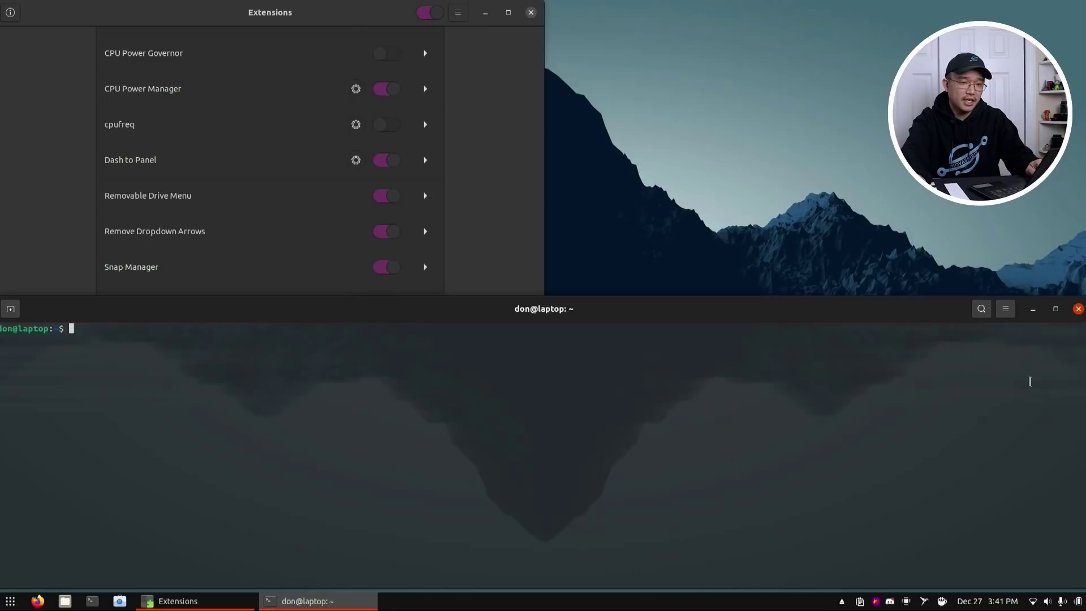
left_click(1079, 309)
scroll(492, 247, "down", 10)
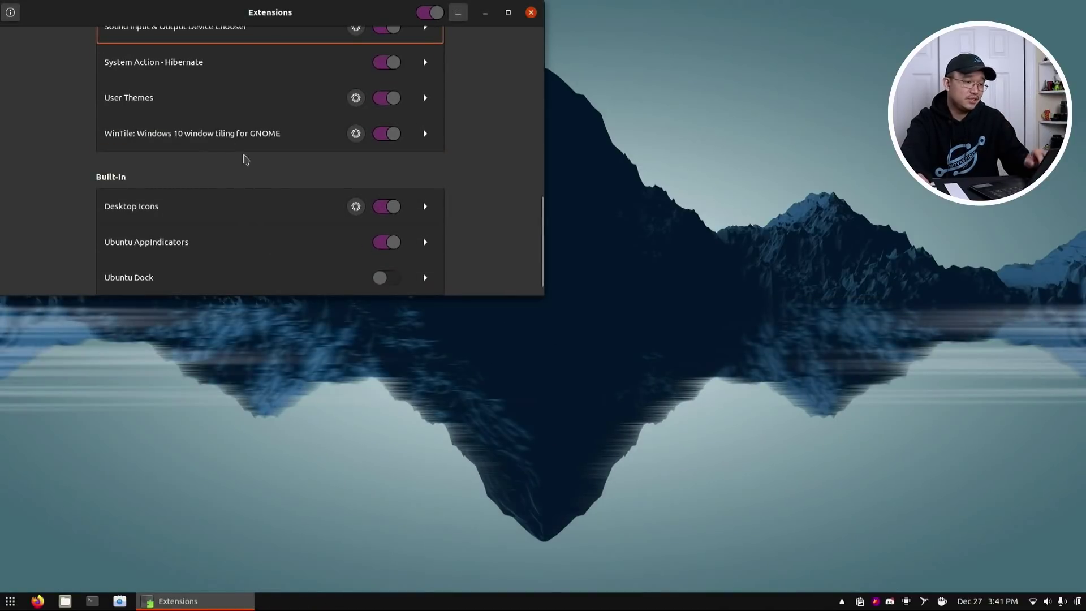
- Center the Extensions window, then open and close WinTile's preferences showing 2 columns
left_click_drag(194, 11, 485, 72)
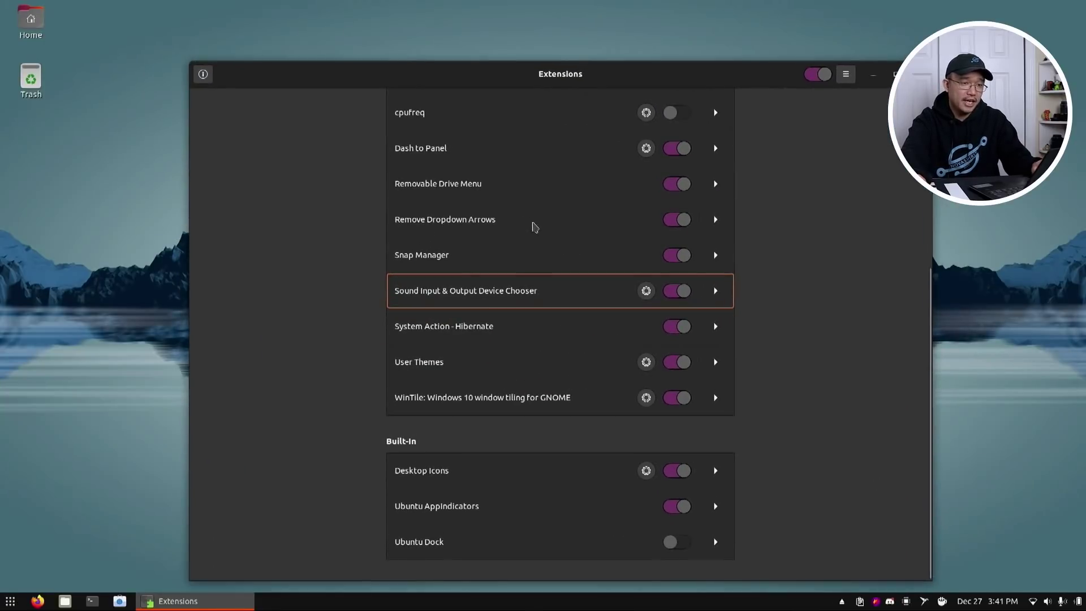
left_click(647, 398)
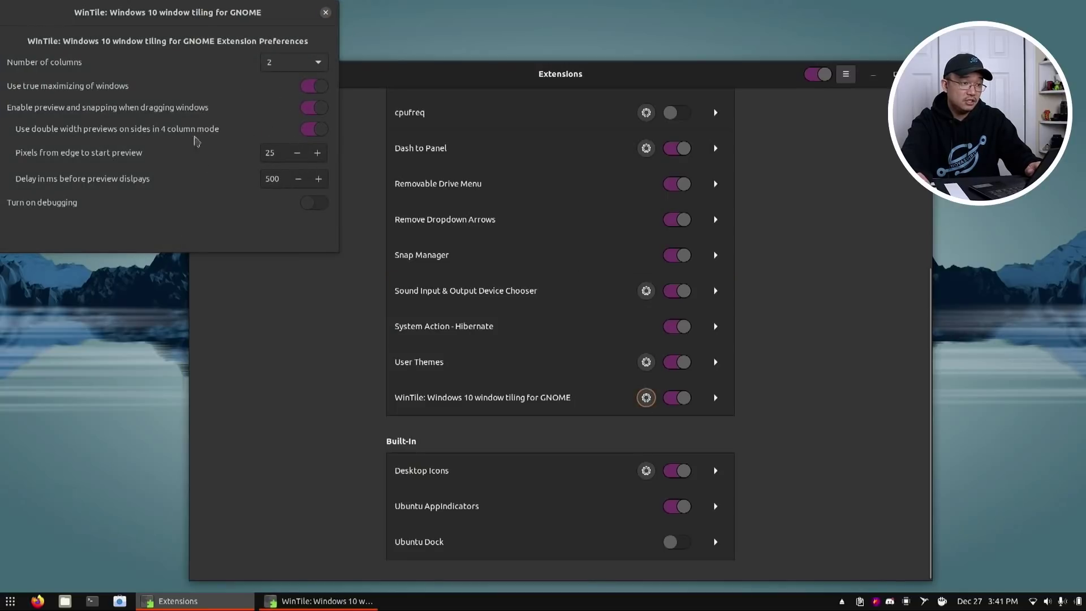
left_click(325, 12)
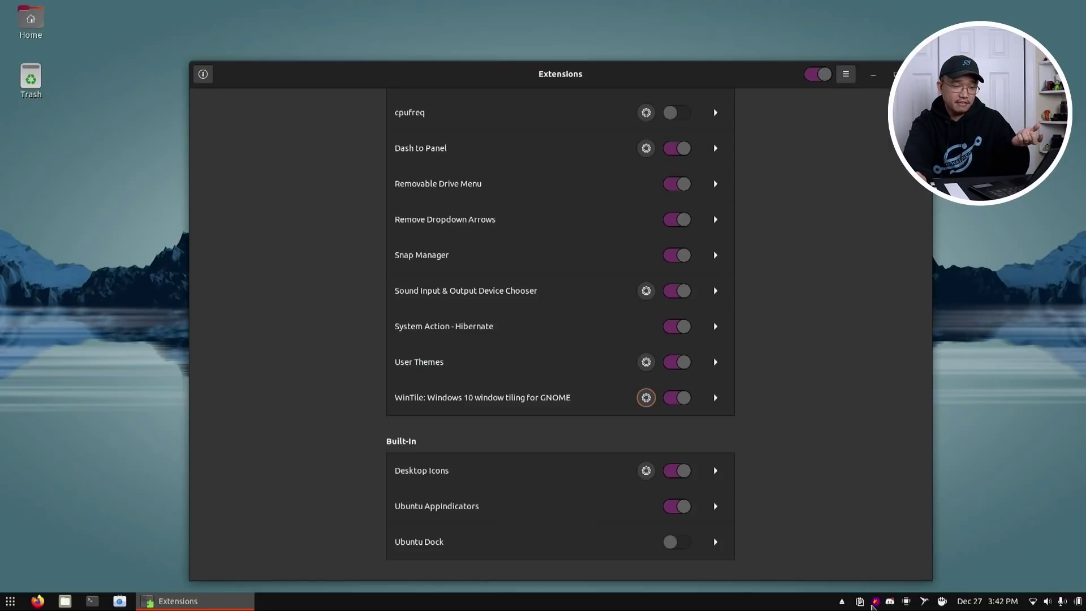
left_click(880, 605)
left_click(1000, 534)
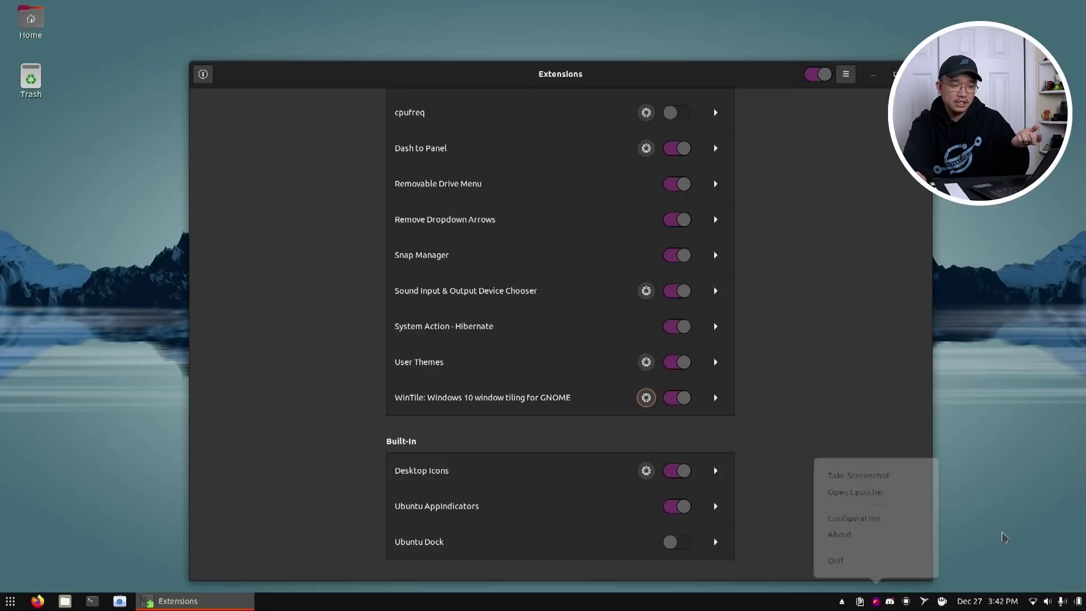
left_click(11, 601)
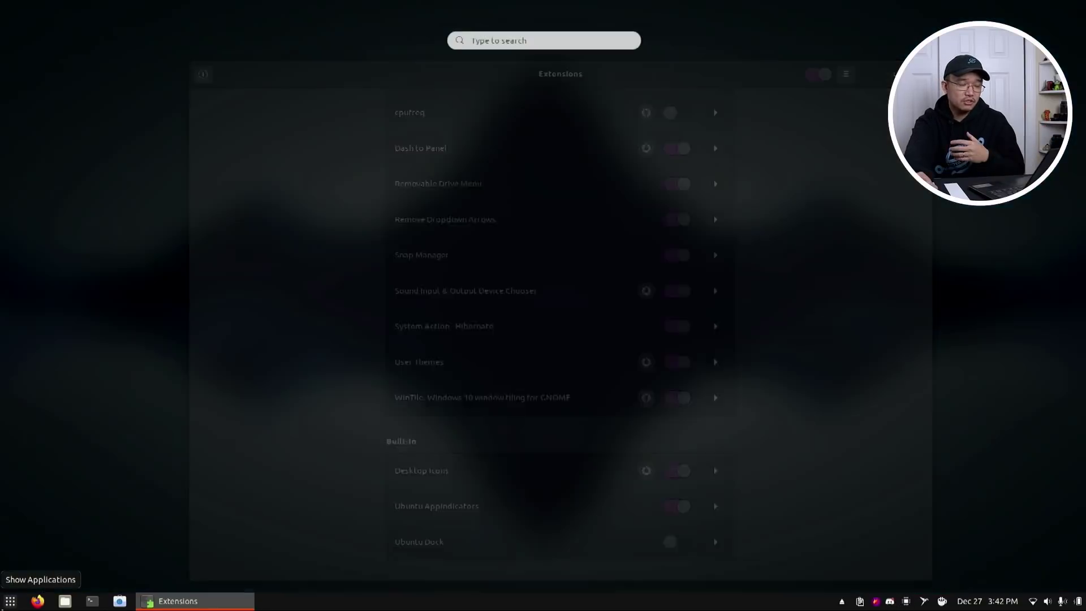
left_click(11, 601)
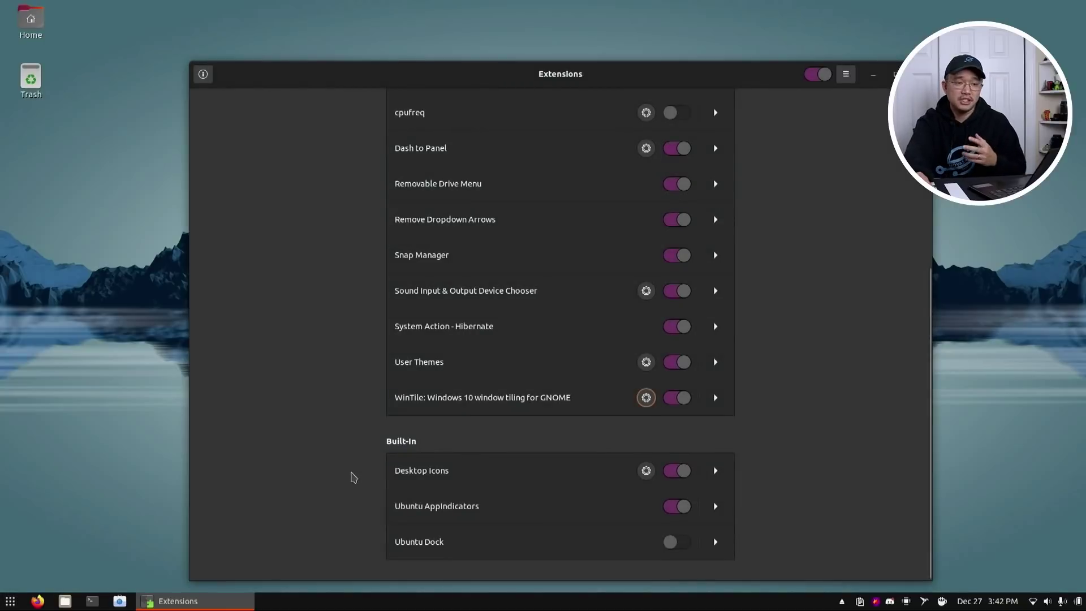